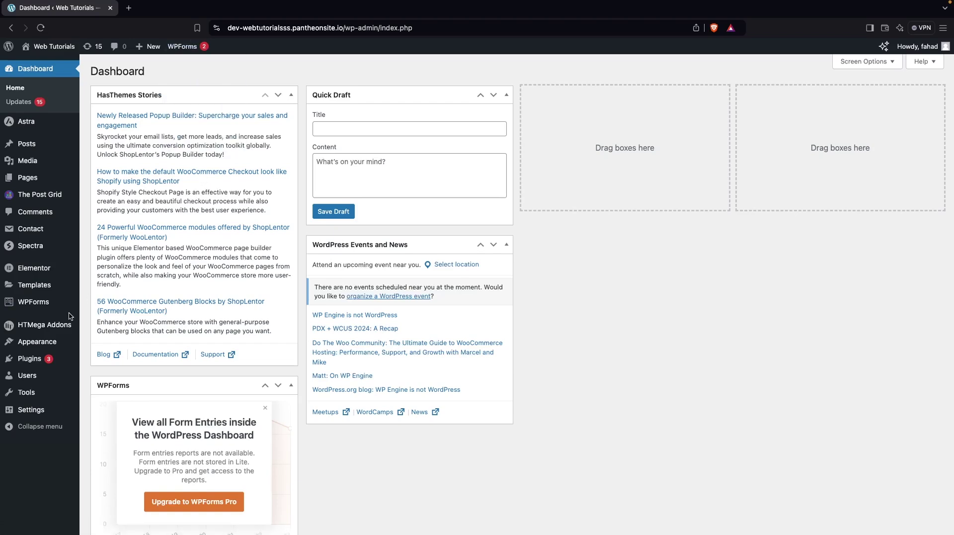
Step: Open the page for adding new plugins and search the plugin directory for "contact form"
{"action": "mouse_move", "coordinate": [48, 360]}
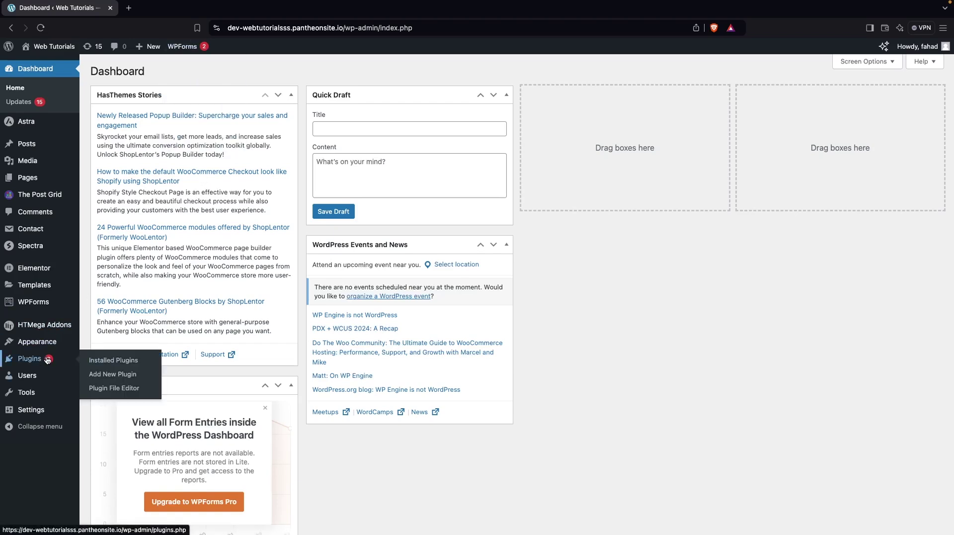
{"action": "left_click", "coordinate": [143, 378]}
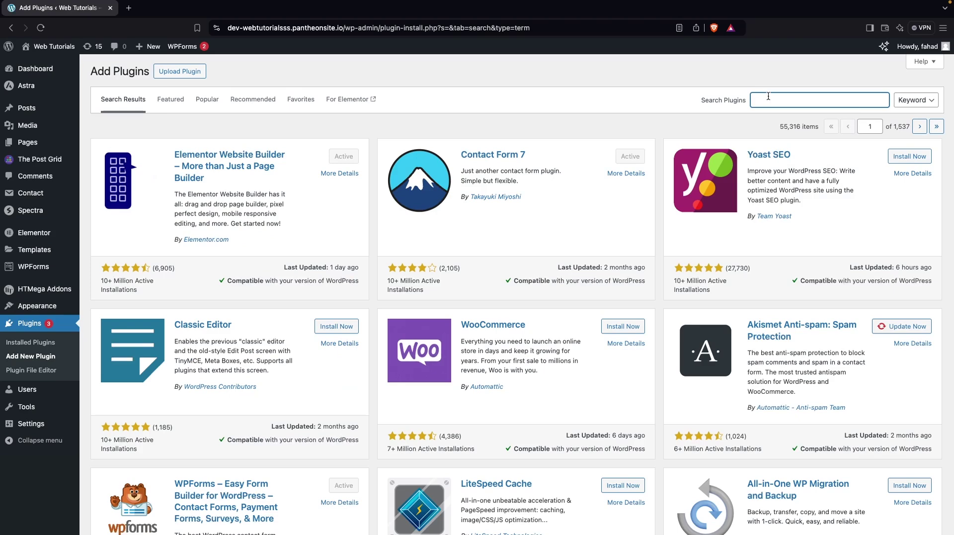
{"action": "left_click", "coordinate": [765, 99]}
{"action": "type", "text": "contact form"}
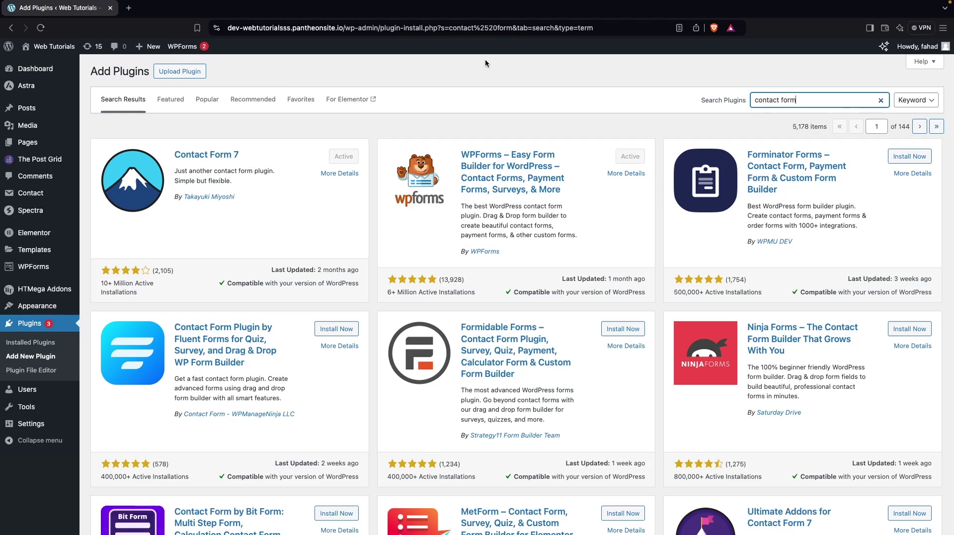
Step: Search the plugin directory for "ht mega"
{"action": "triple_click", "coordinate": [797, 94]}
{"action": "type", "text": "ht merga"}
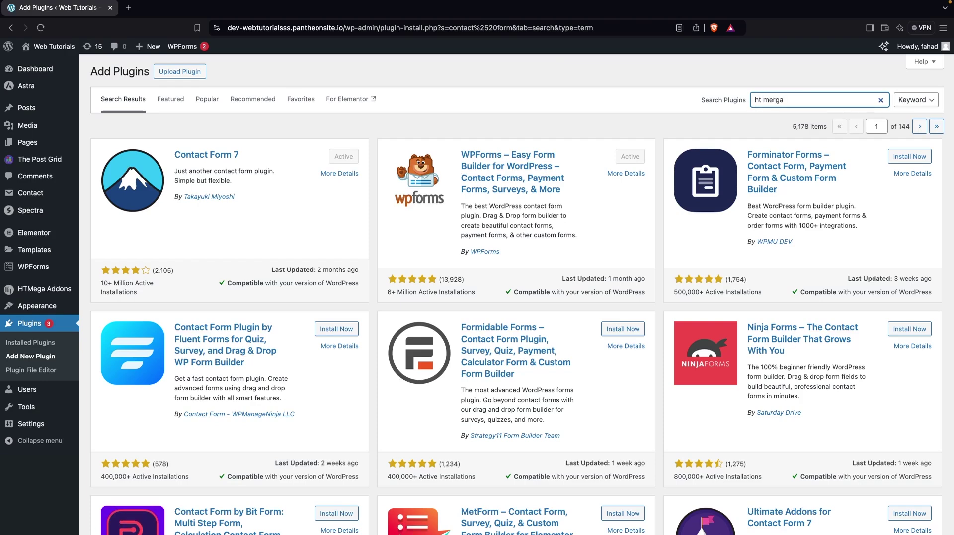
{"action": "key", "text": "Left"}
{"action": "key", "text": "Left"}
{"action": "key", "text": "BackSpace"}
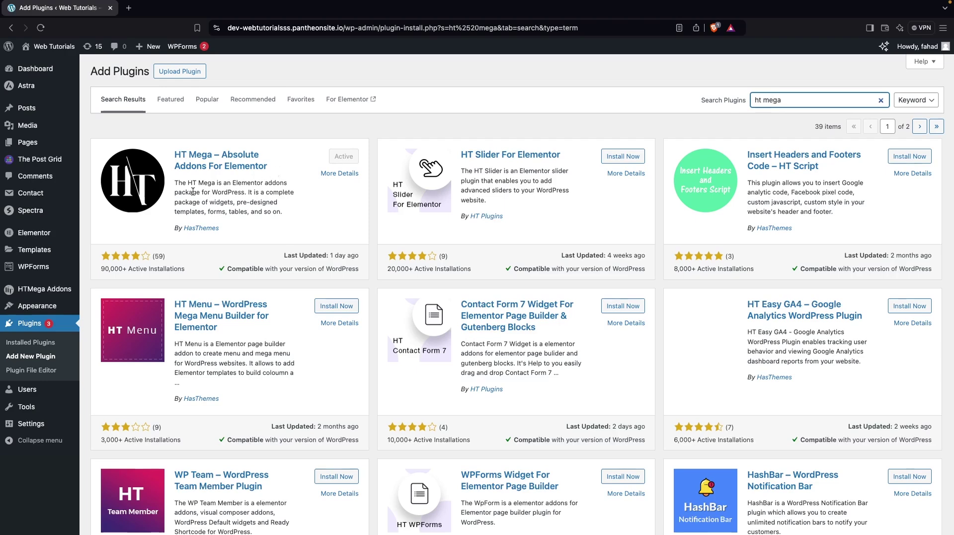
Step: Open Contact form 1 from the list of contact forms for editing its form template
{"action": "mouse_move", "coordinate": [65, 194]}
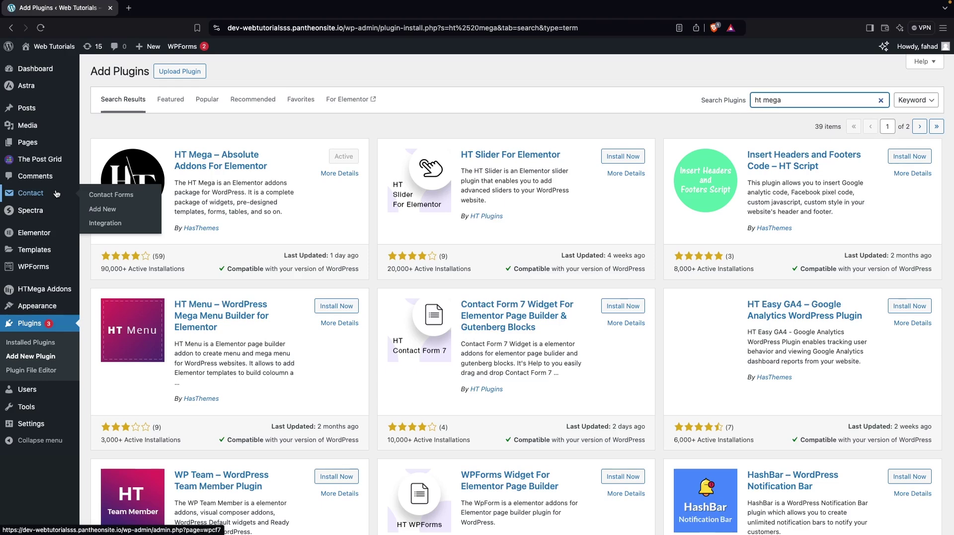
{"action": "left_click", "coordinate": [140, 196]}
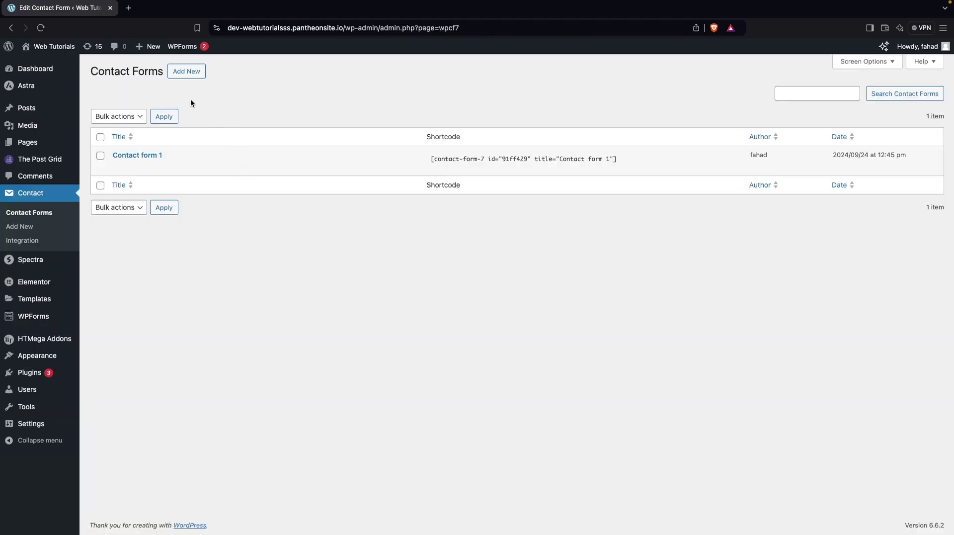
{"action": "mouse_move", "coordinate": [168, 158]}
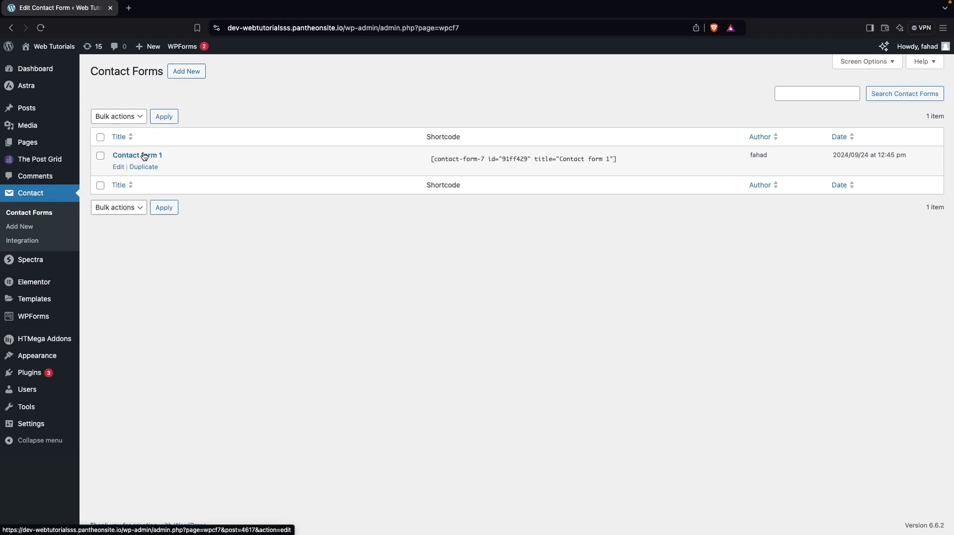
{"action": "left_click", "coordinate": [117, 169]}
{"action": "scroll", "coordinate": [219, 294], "scroll_direction": "down", "scroll_amount": 1}
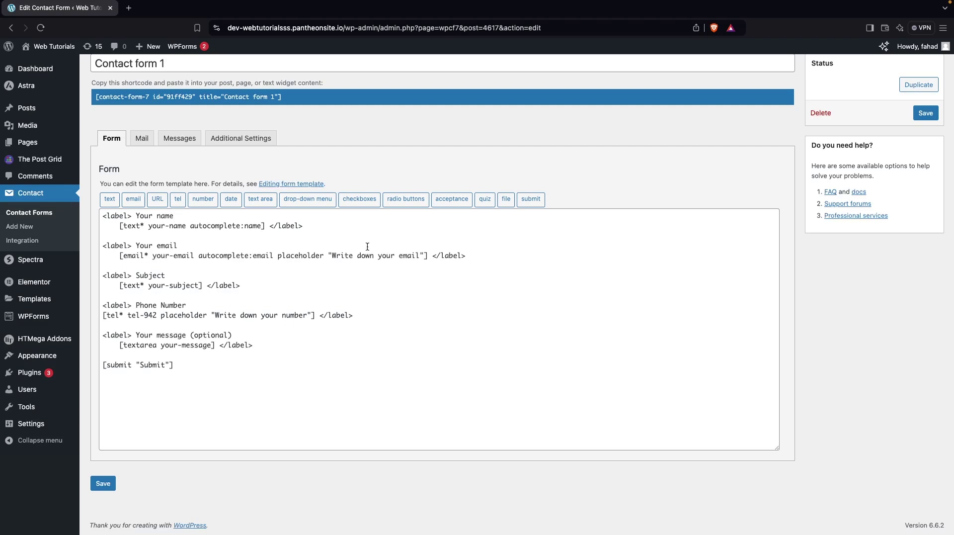
Step: Start a radio buttons form tag with the options Male, Female and Prefer not to say, placing the label before each button
{"action": "left_click", "coordinate": [412, 202]}
{"action": "left_click", "coordinate": [430, 238]}
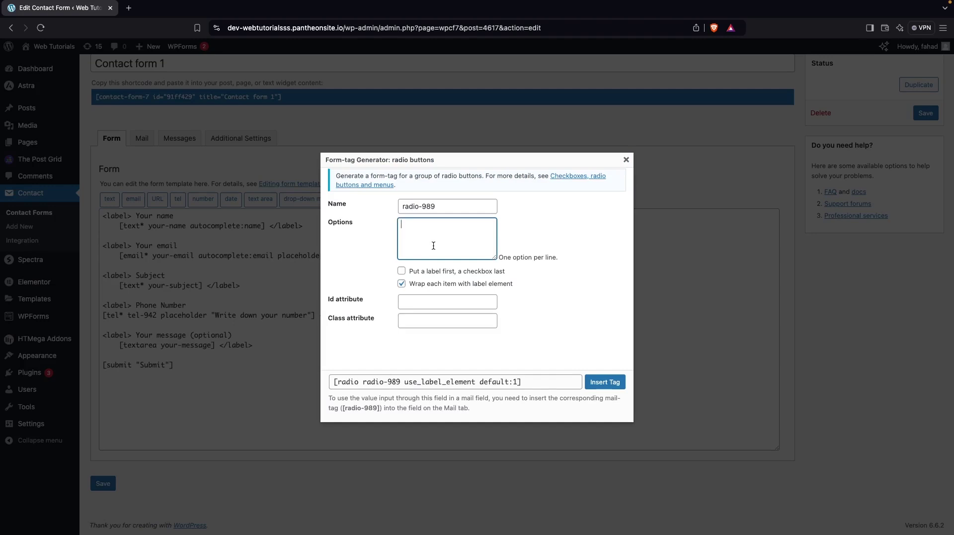
{"action": "type", "text": "Male "}
{"action": "type", "text": "Female "}
{"action": "type", "text": "Prefer not to say"}
{"action": "left_click", "coordinate": [401, 271]}
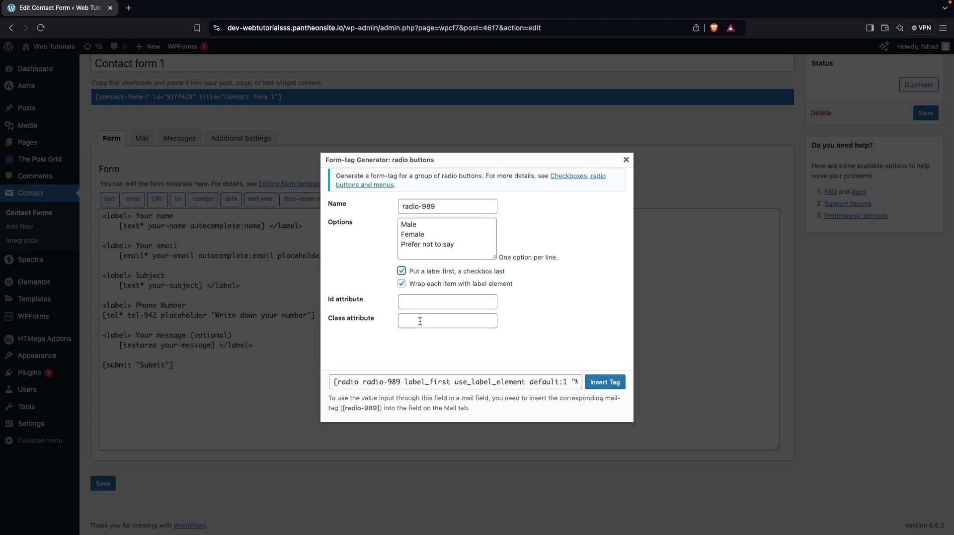
Step: Name the radio buttons field Gender and insert its tag into the form template
{"action": "double_click", "coordinate": [447, 209]}
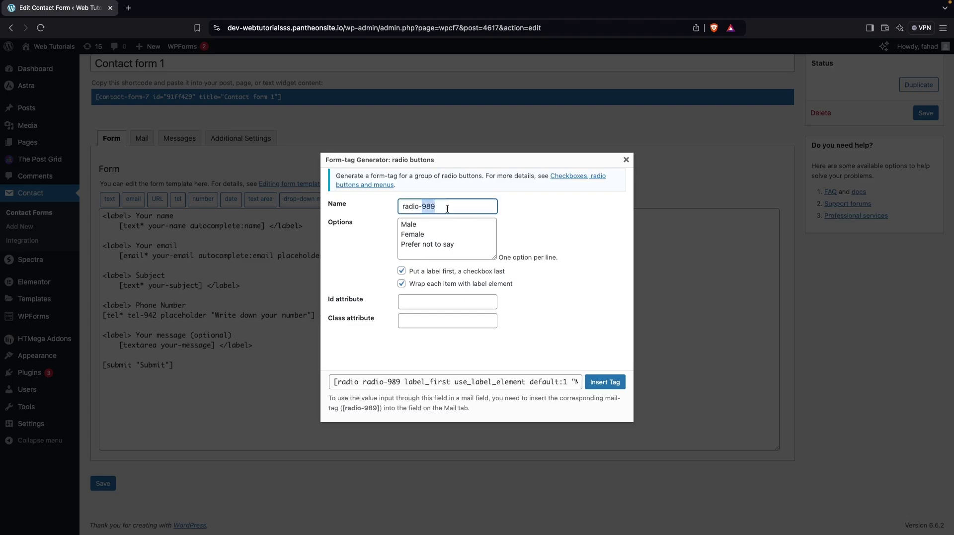
{"action": "triple_click", "coordinate": [447, 209]}
{"action": "type", "text": "Gn"}
{"action": "type", "text": "ender"}
{"action": "left_click", "coordinate": [600, 381]}
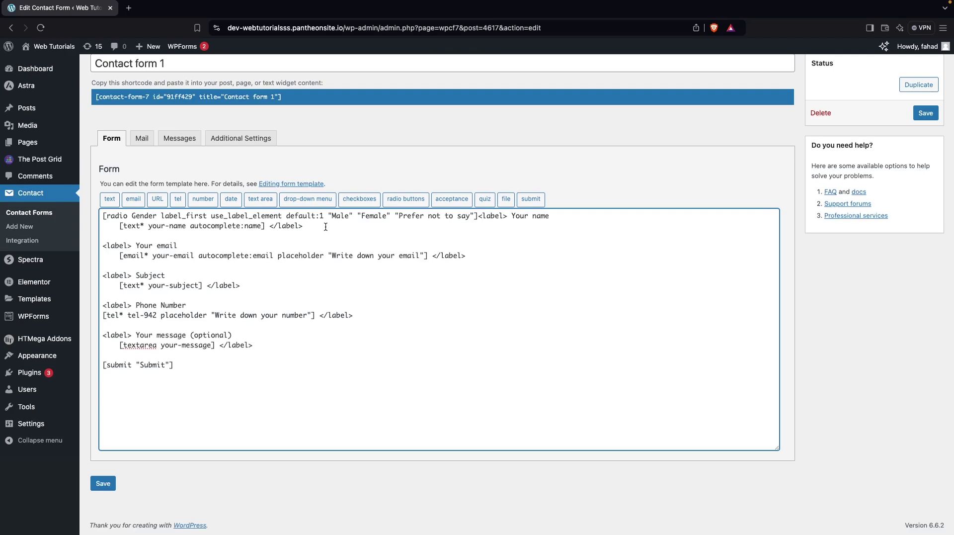
Step: Move the Gender radio tag below the email field, keeping the "Your name" label block at the start of the template
{"action": "left_click_drag", "start_coordinate": [325, 226], "coordinate": [82, 213]}
{"action": "key", "text": "super+c"}
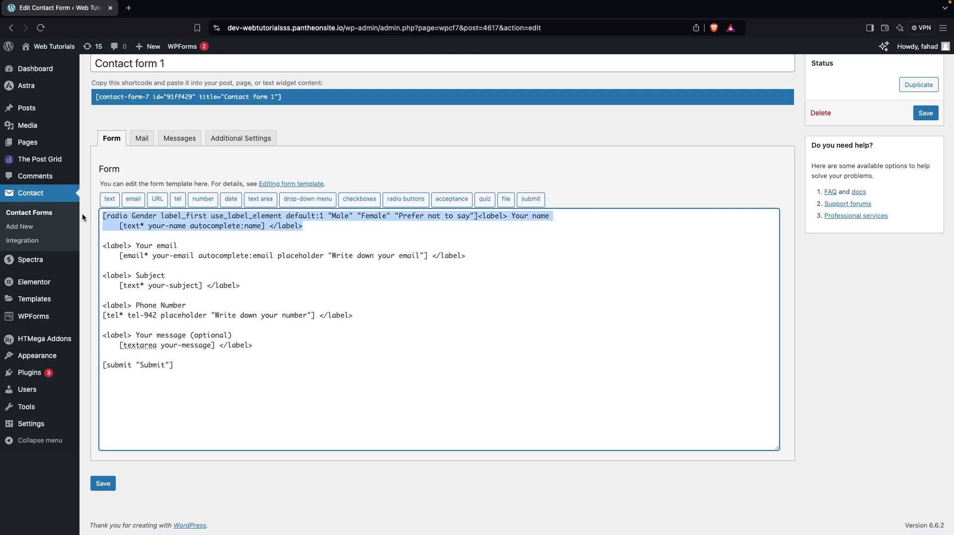
{"action": "key", "text": "BackSpace"}
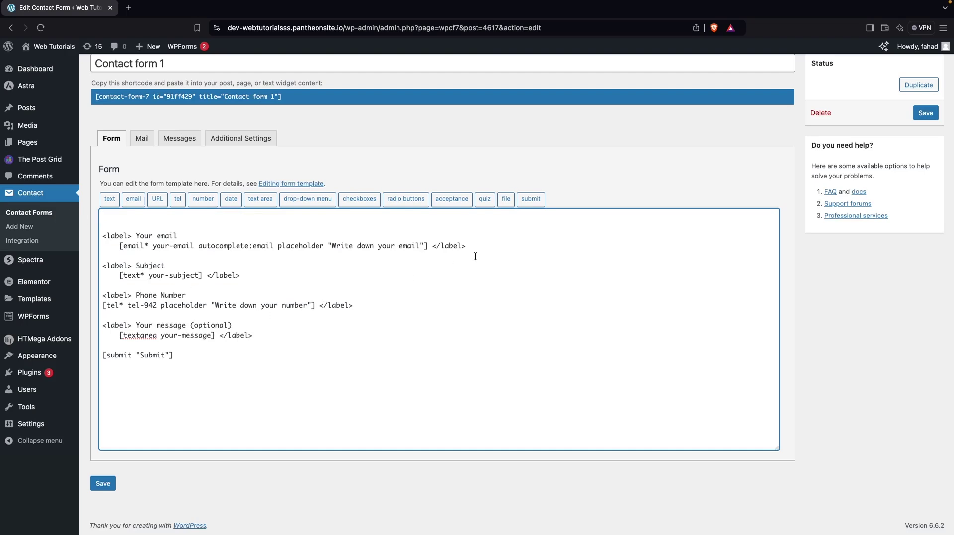
{"action": "key", "text": "super+v"}
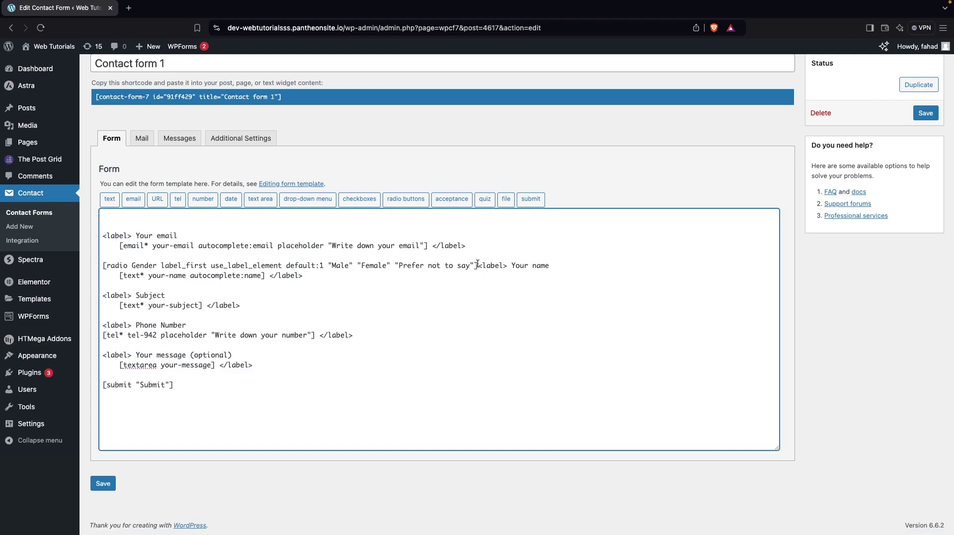
{"action": "left_click_drag", "start_coordinate": [478, 264], "coordinate": [531, 278]}
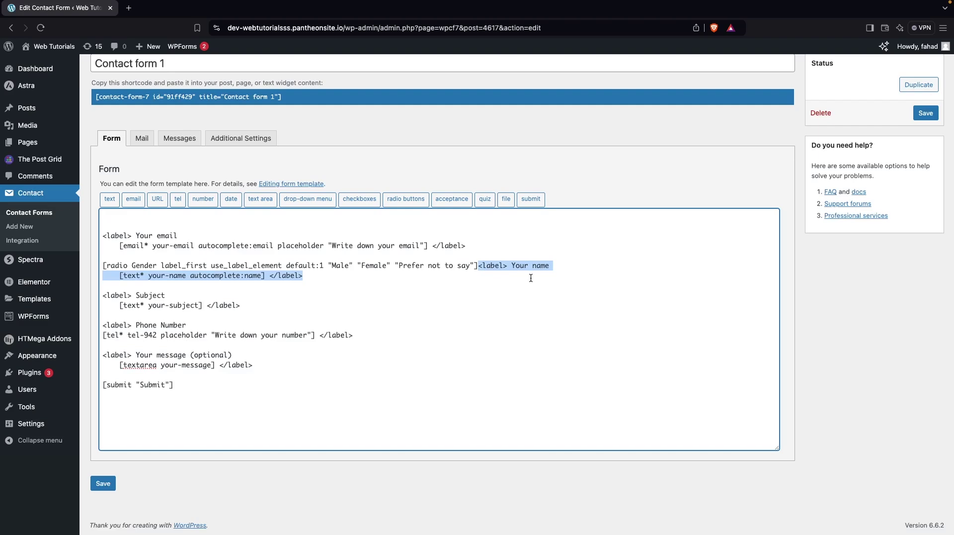
{"action": "key", "text": "super+x"}
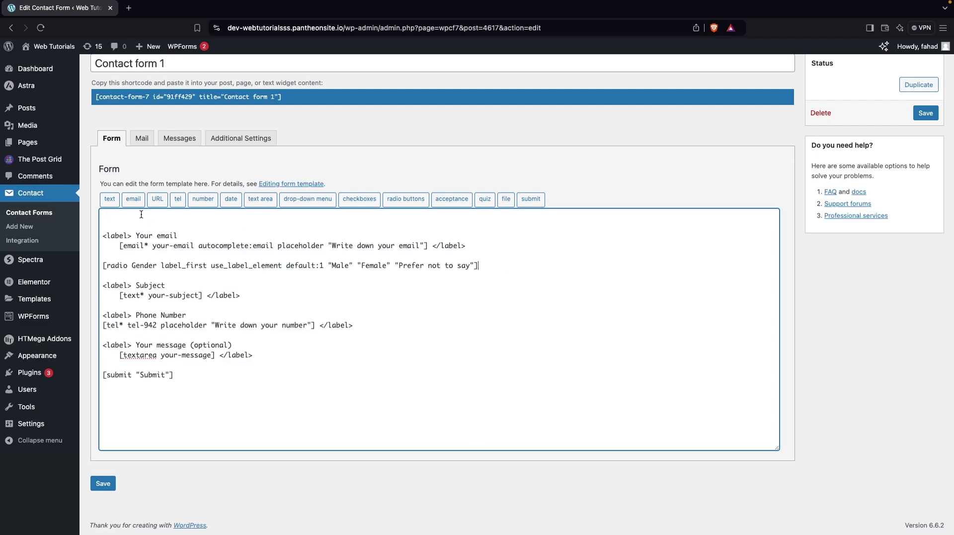
{"action": "key", "text": "super+v"}
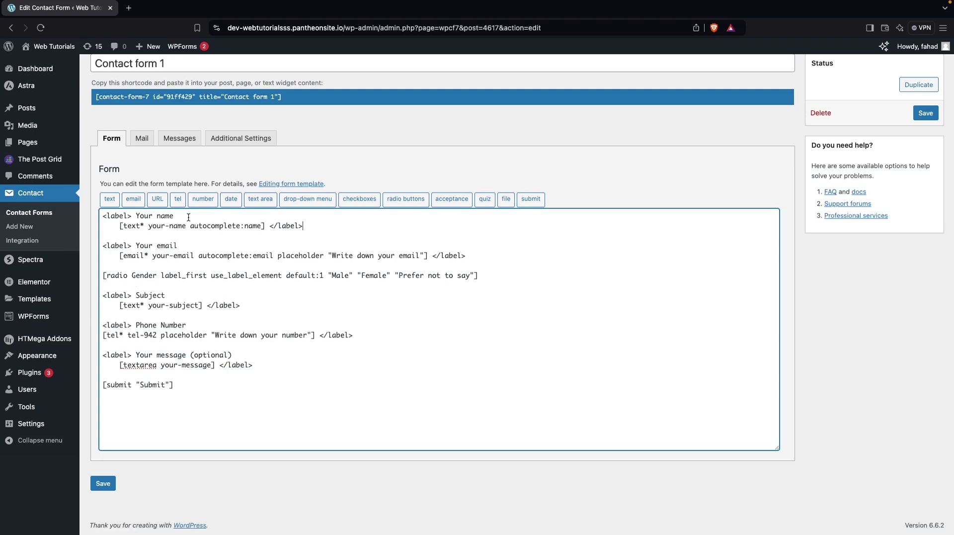
Step: Wrap the Gender radio tag in a label by copying the opening "Your name" label line and closing label tag from the name field
{"action": "left_click_drag", "start_coordinate": [181, 216], "coordinate": [96, 221]}
{"action": "key", "text": "ctrl+c"}
{"action": "left_click", "coordinate": [104, 260]}
{"action": "key", "text": "Return"}
{"action": "key", "text": "ctrl+v"}
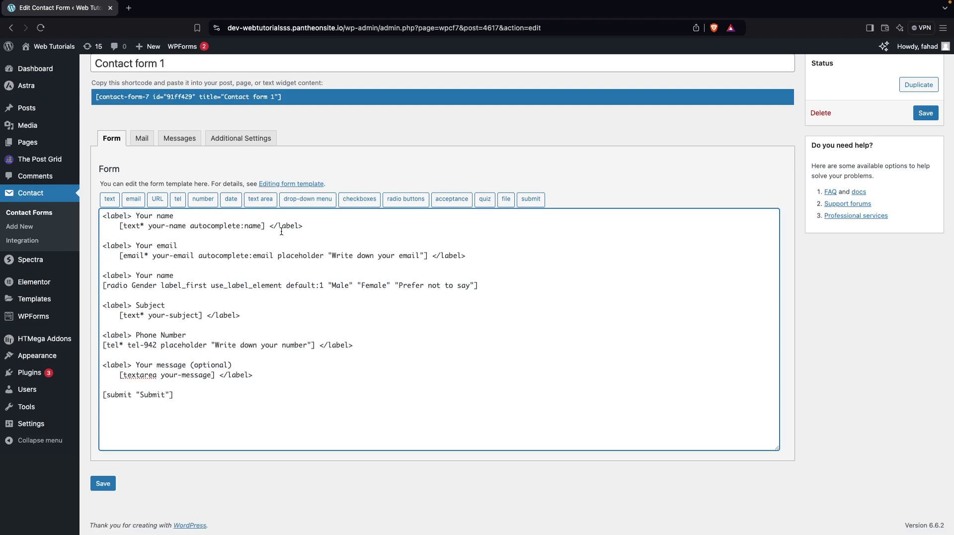
{"action": "left_click_drag", "start_coordinate": [304, 226], "coordinate": [272, 227]}
{"action": "left_click", "coordinate": [488, 286]}
{"action": "key", "text": "super+v"}
Step: Change the label text above the Gender radio tag to "Your Gender"
{"action": "left_click", "coordinate": [175, 275]}
{"action": "key", "text": "BackSpace"}
{"action": "key", "text": "BackSpace"}
{"action": "key", "text": "BackSpace"}
{"action": "key", "text": "BackSpace"}
{"action": "type", "text": "Gender"}
Step: Insert a required text field tag named Profession with the placeholder text "Write your profession"
{"action": "left_click", "coordinate": [110, 199]}
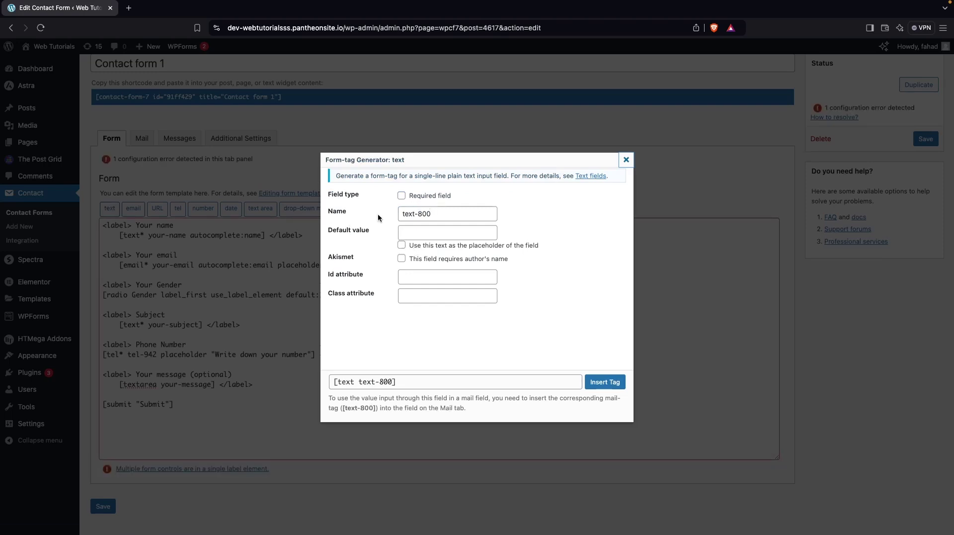
{"action": "left_click", "coordinate": [401, 195]}
{"action": "triple_click", "coordinate": [439, 213]}
{"action": "type", "text": "P"}
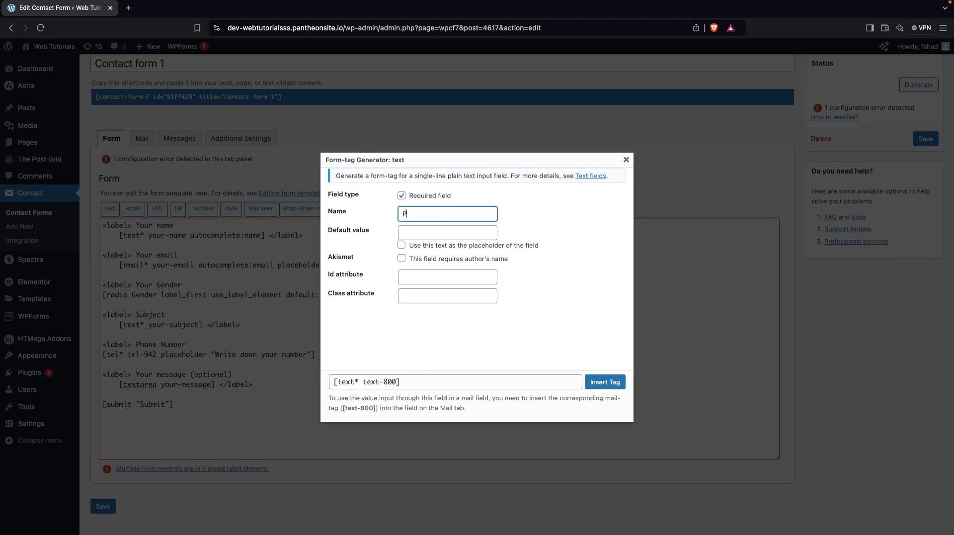
{"action": "type", "text": "rofession"}
{"action": "left_click", "coordinate": [440, 232]}
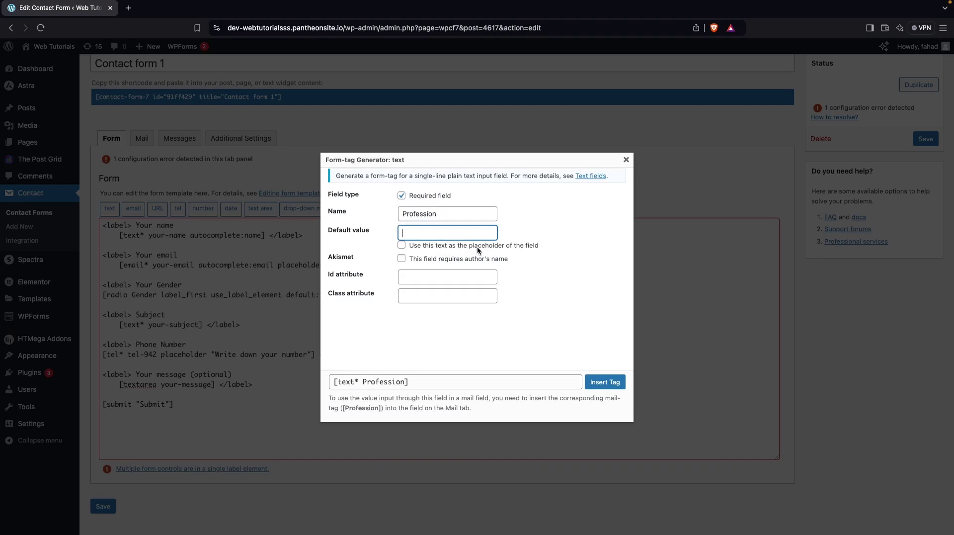
{"action": "left_click", "coordinate": [401, 245]}
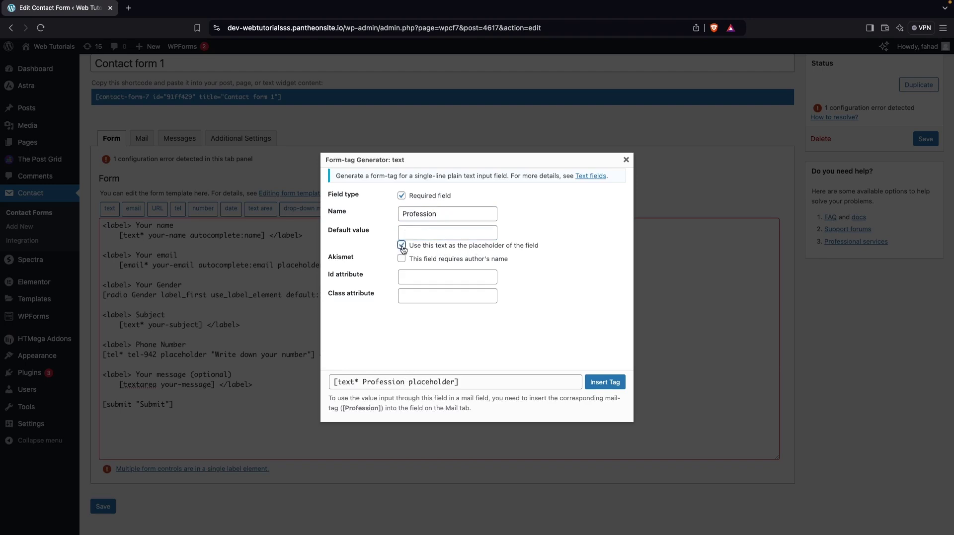
{"action": "type", "text": "Wr"}
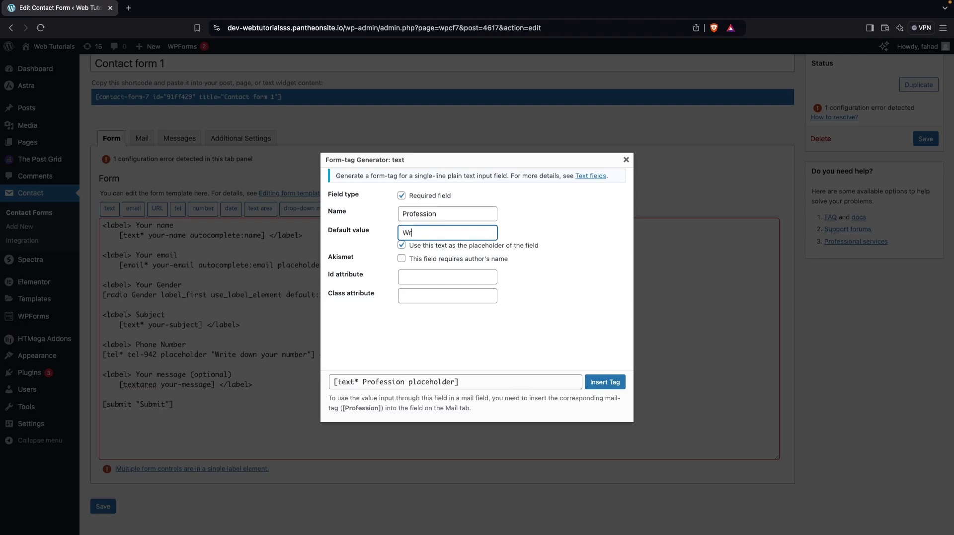
{"action": "type", "text": "ite your profession"}
{"action": "left_click", "coordinate": [612, 384]}
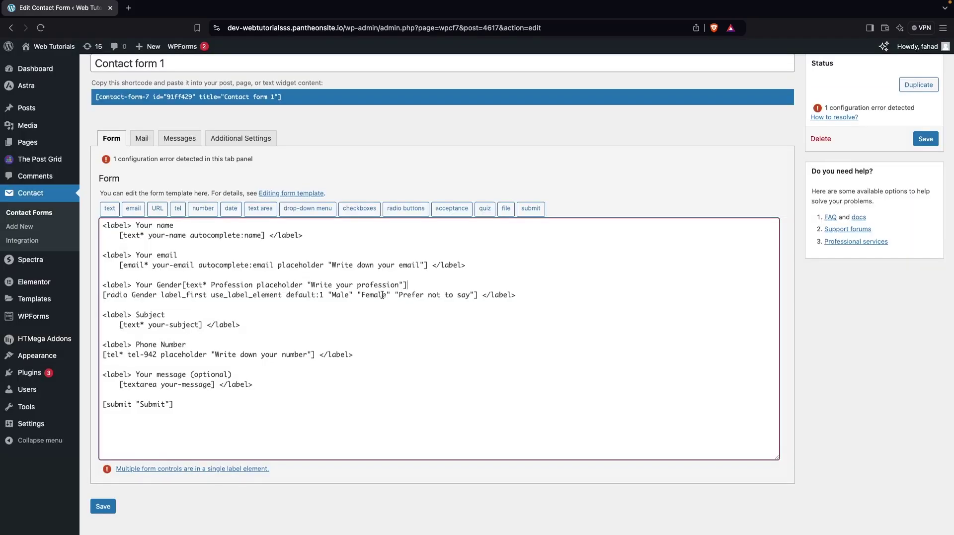
Step: Move the Profession text tag out of the "Your Gender" label line to its own block above the Subject field
{"action": "left_click_drag", "start_coordinate": [426, 285], "coordinate": [184, 284]}
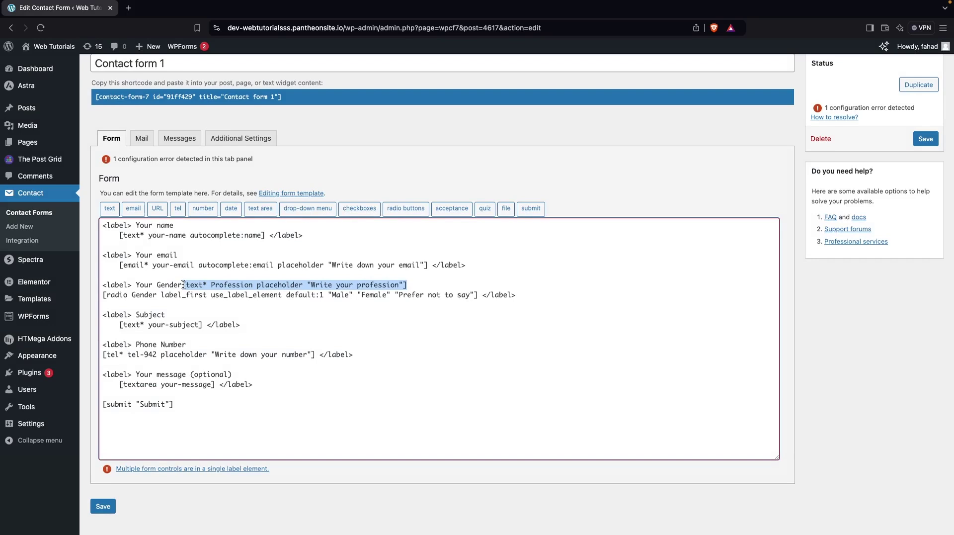
{"action": "key", "text": "BackSpace"}
{"action": "left_click", "coordinate": [154, 306]}
{"action": "key", "text": "Return"}
{"action": "key", "text": "Return"}
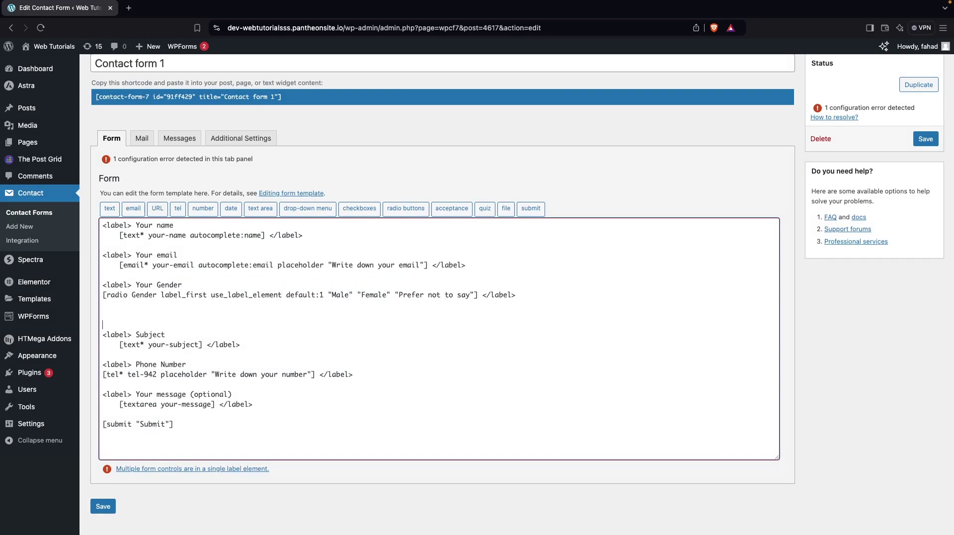
{"action": "key", "text": "super+v"}
{"action": "key", "text": "Return"}
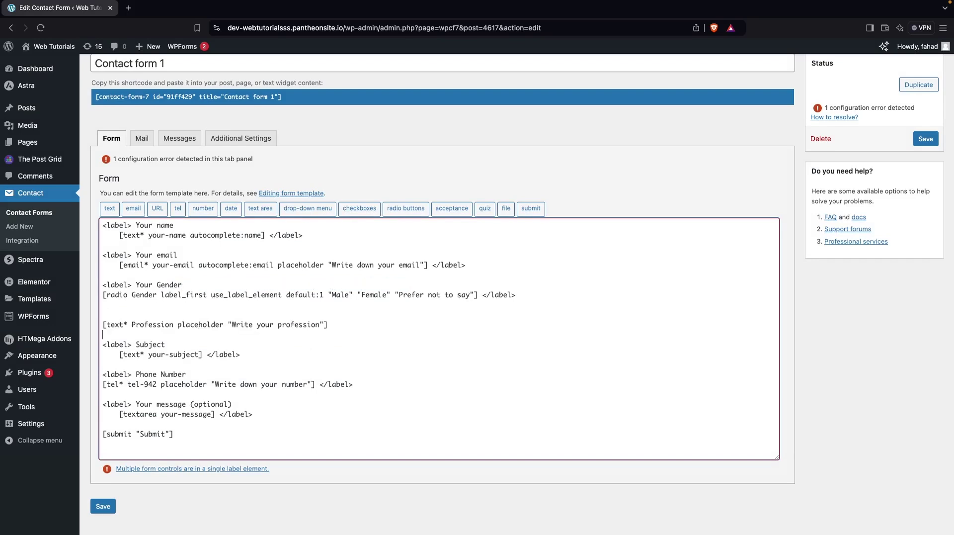
Step: Wrap the Profession text tag in a label by copying the opening label line and closing label tag from the Gender field
{"action": "left_click_drag", "start_coordinate": [182, 285], "coordinate": [99, 286]}
{"action": "left_click", "coordinate": [107, 316]}
{"action": "key", "text": "super+v"}
{"action": "left_click_drag", "start_coordinate": [525, 293], "coordinate": [480, 295]}
{"action": "left_click", "coordinate": [325, 328]}
{"action": "key", "text": "super+v"}
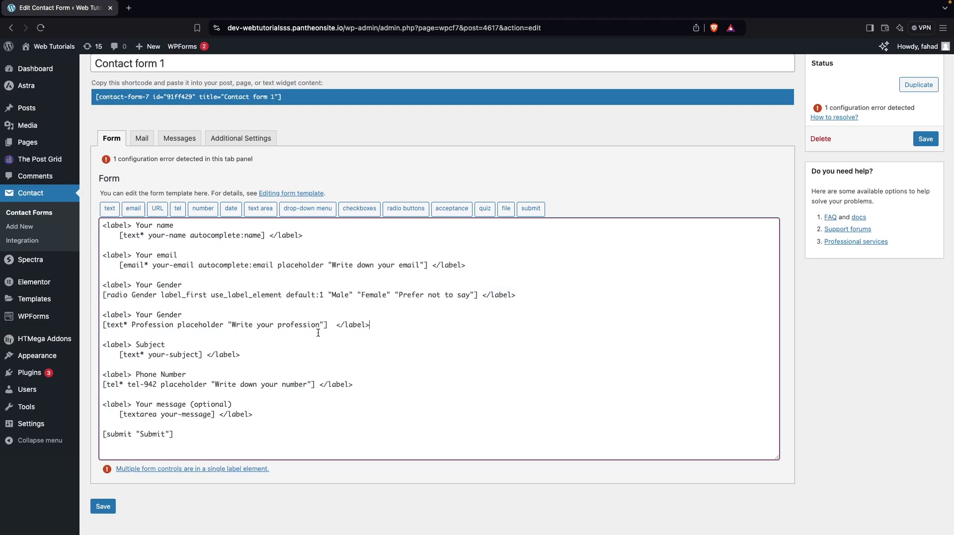
Step: Change the label text above the Profession text tag to "Your Profession"
{"action": "left_click", "coordinate": [188, 312]}
{"action": "key", "text": "BackSpace"}
{"action": "key", "text": "BackSpace"}
{"action": "key", "text": "BackSpace"}
{"action": "key", "text": "BackSpace"}
{"action": "key", "text": "BackSpace"}
{"action": "key", "text": "BackSpace"}
{"action": "type", "text": "Profession"}
Step: Add the placeholder text "Write your name" to the your-name field, based on the Profession placeholder, and save the form
{"action": "left_click_drag", "start_coordinate": [177, 325], "coordinate": [323, 321]}
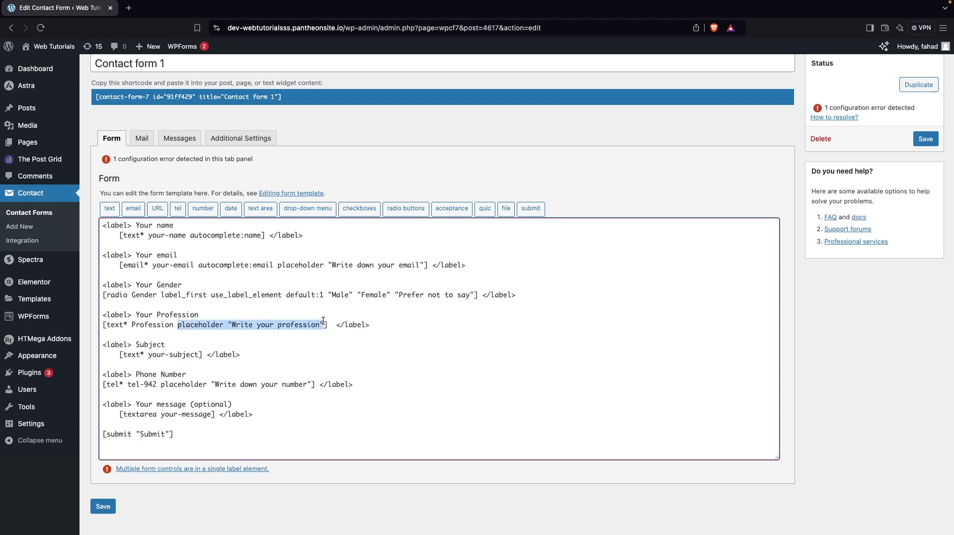
{"action": "left_click", "coordinate": [257, 232]}
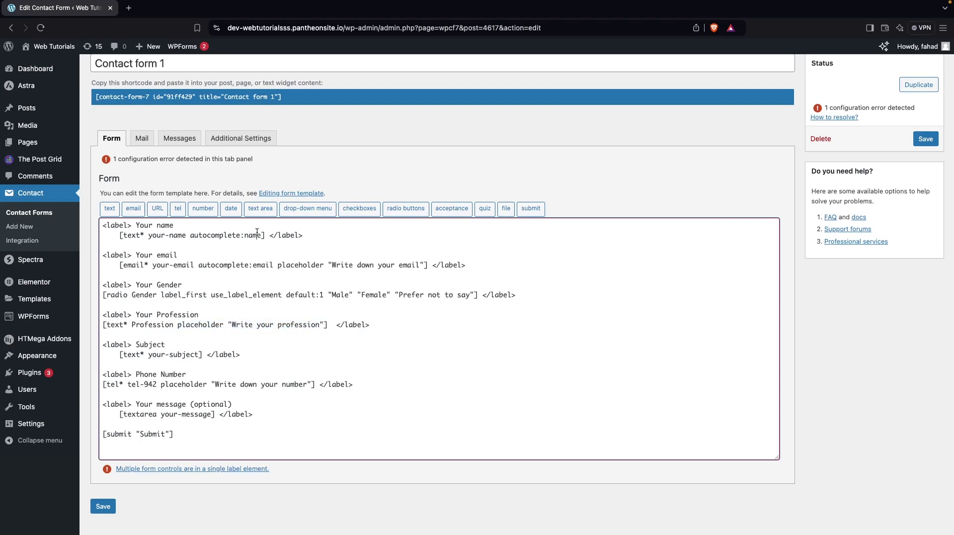
{"action": "type", "text": "placeholder \"Write your name"}
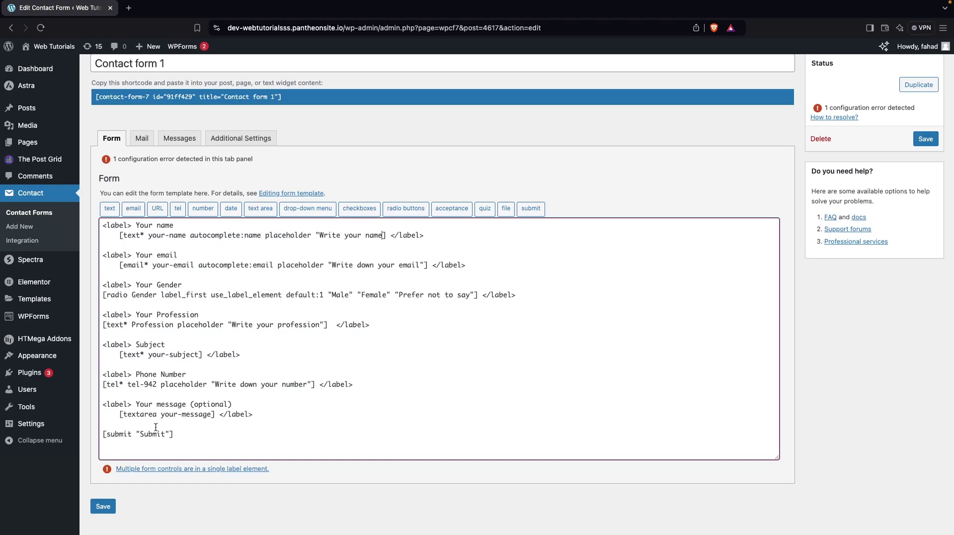
{"action": "left_click", "coordinate": [101, 507]}
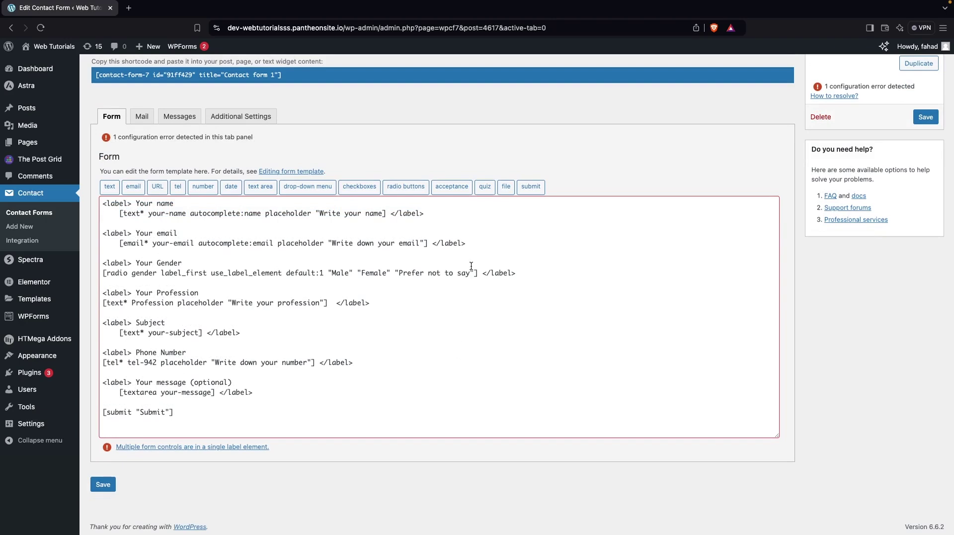
Step: Move the Gender field's closing label tag from after the radio tag to directly after "Your Gender" and save the form
{"action": "left_click_drag", "start_coordinate": [484, 273], "coordinate": [522, 272]}
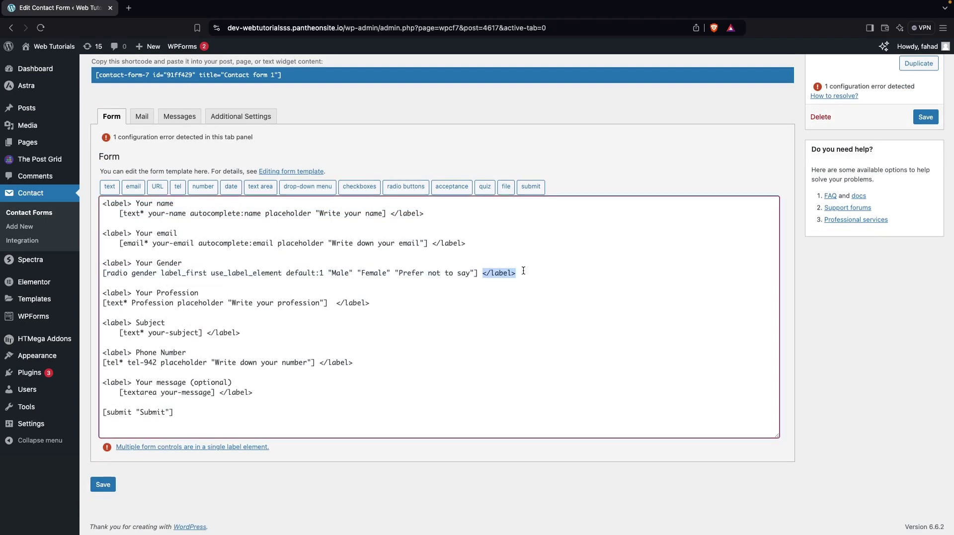
{"action": "key", "text": "BackSpace"}
{"action": "key", "text": "super+v"}
{"action": "left_click", "coordinate": [103, 484]}
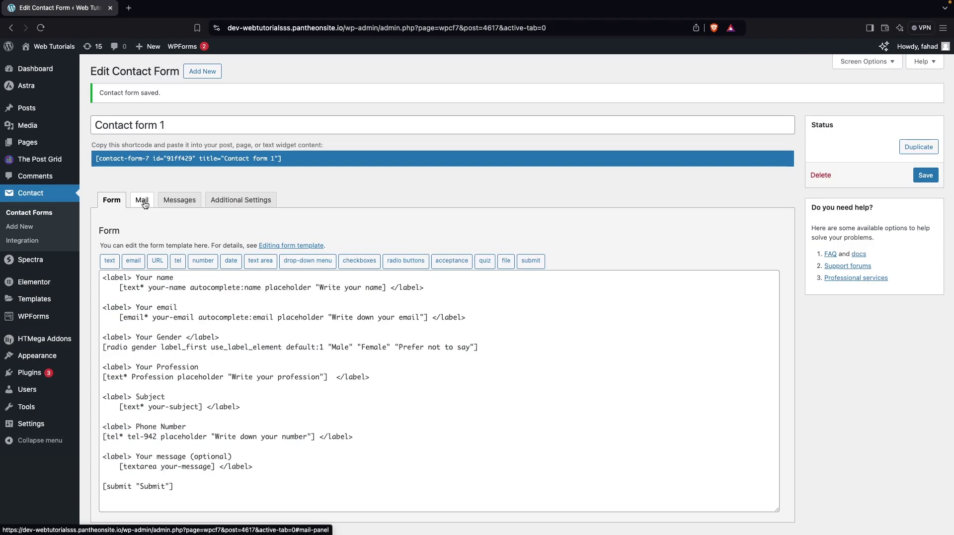
Step: Review the contact form's mail template, its response messages and its additional settings
{"action": "left_click", "coordinate": [142, 205]}
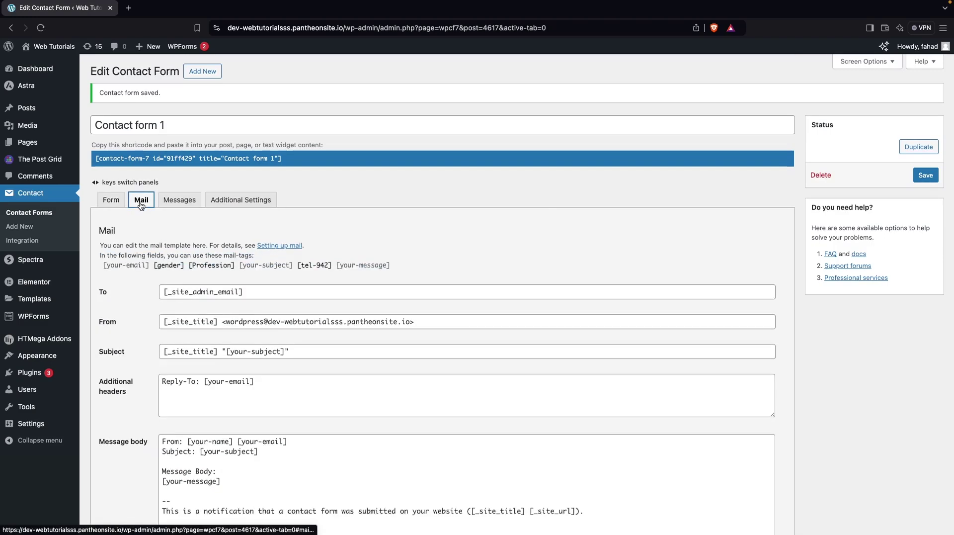
{"action": "scroll", "coordinate": [190, 293], "scroll_direction": "down", "scroll_amount": 2}
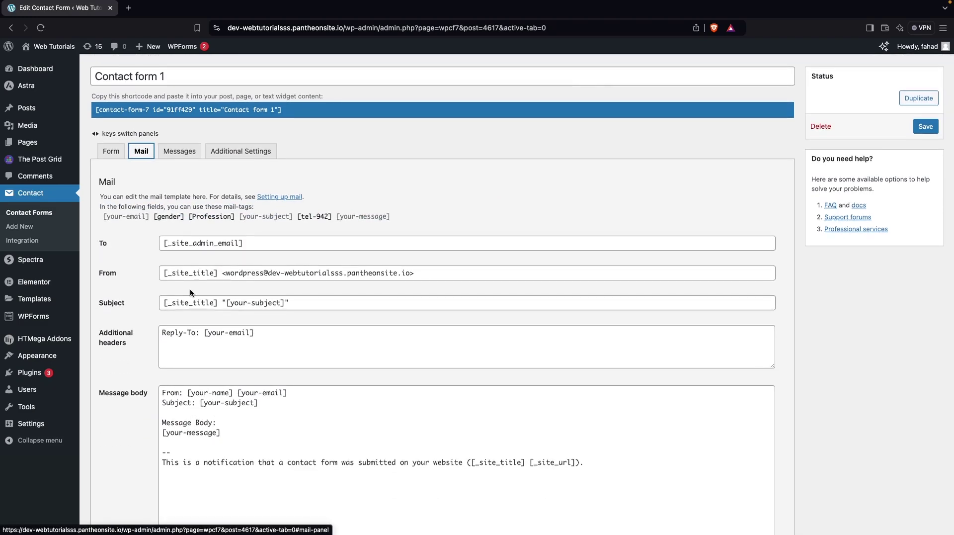
{"action": "scroll", "coordinate": [190, 290], "scroll_direction": "down", "scroll_amount": 2}
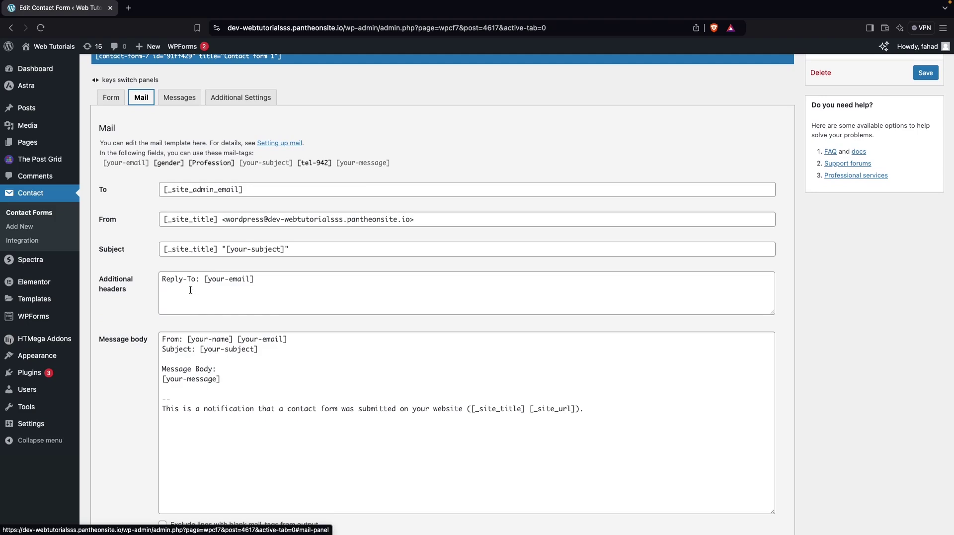
{"action": "scroll", "coordinate": [191, 289], "scroll_direction": "up", "scroll_amount": 1}
{"action": "left_click", "coordinate": [179, 128]}
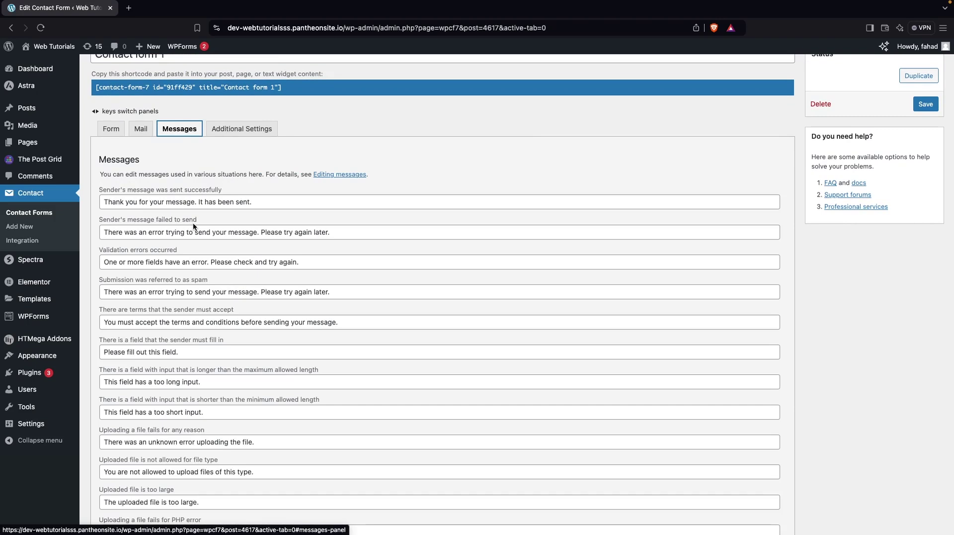
{"action": "scroll", "coordinate": [193, 227], "scroll_direction": "down", "scroll_amount": 2}
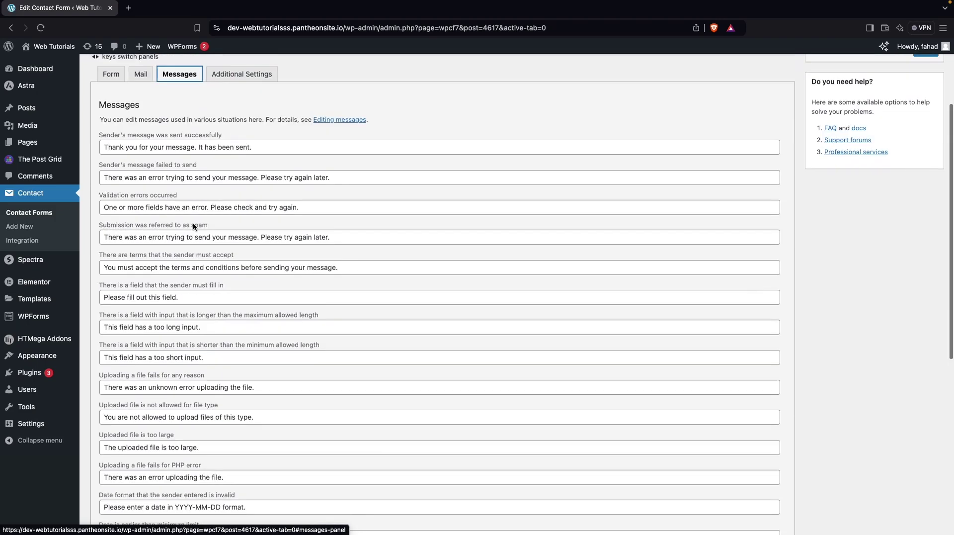
{"action": "scroll", "coordinate": [193, 224], "scroll_direction": "down", "scroll_amount": 5}
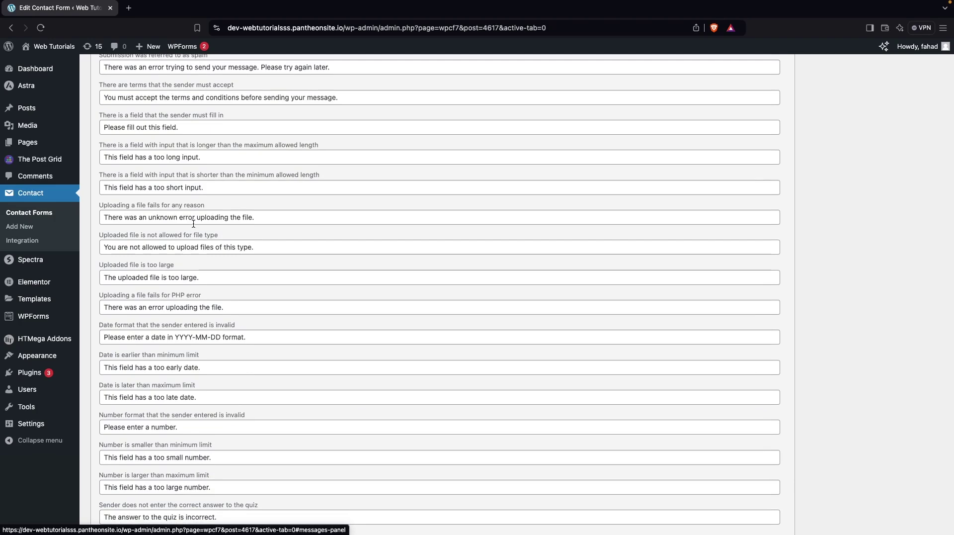
{"action": "scroll", "coordinate": [193, 224], "scroll_direction": "up", "scroll_amount": 8}
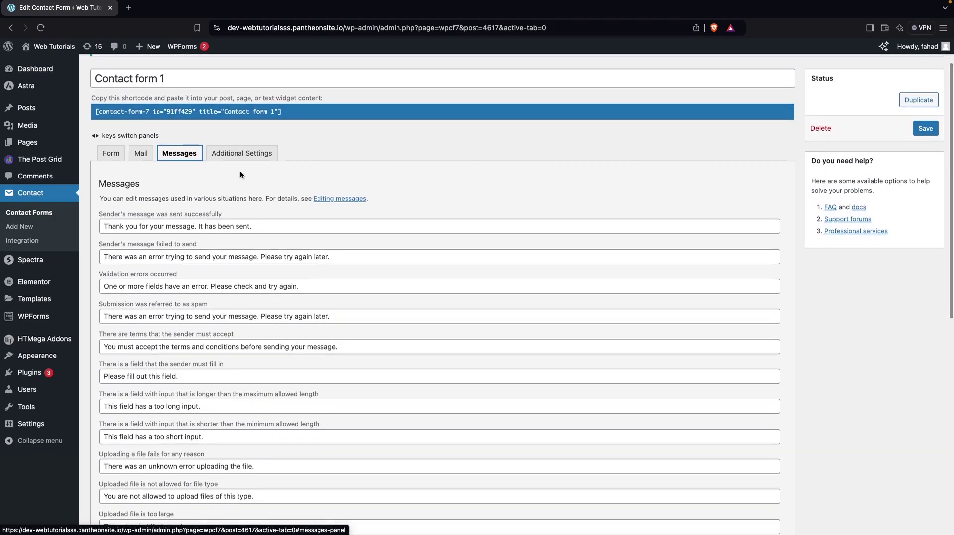
{"action": "left_click", "coordinate": [251, 160]}
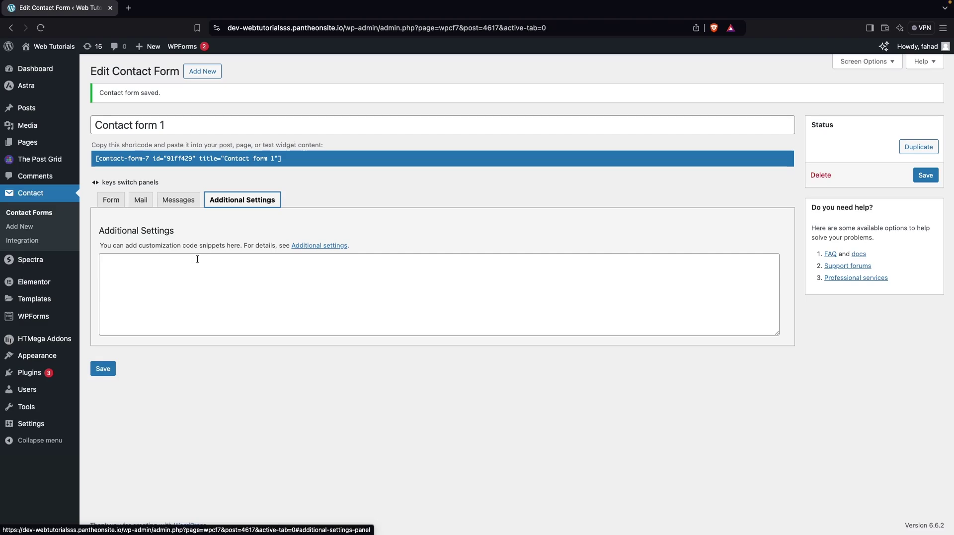
Step: Save the contact form and create a new page titled "Contact Form Sample"
{"action": "left_click", "coordinate": [103, 368]}
{"action": "left_click", "coordinate": [157, 160]}
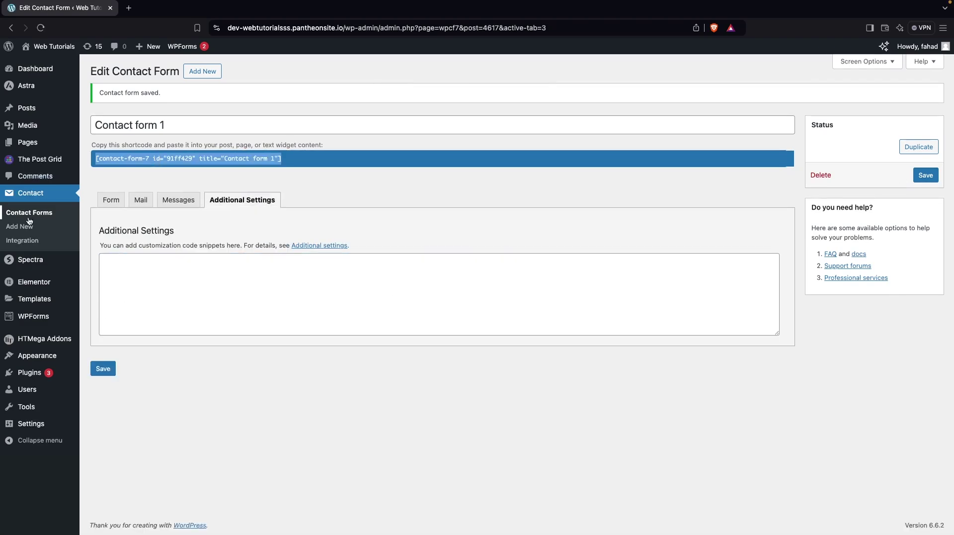
{"action": "mouse_move", "coordinate": [43, 147]}
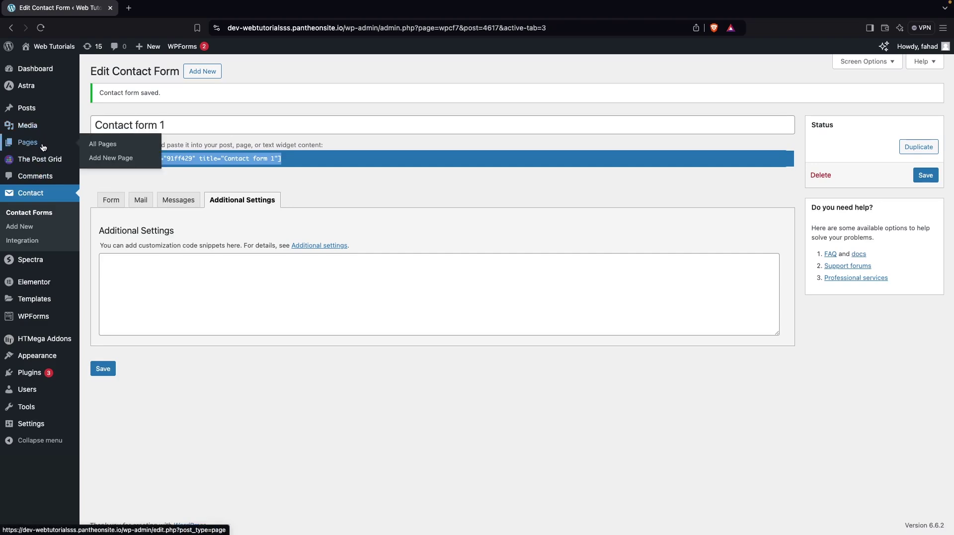
{"action": "left_click", "coordinate": [114, 158]}
{"action": "type", "text": "Contact Form Sample"}
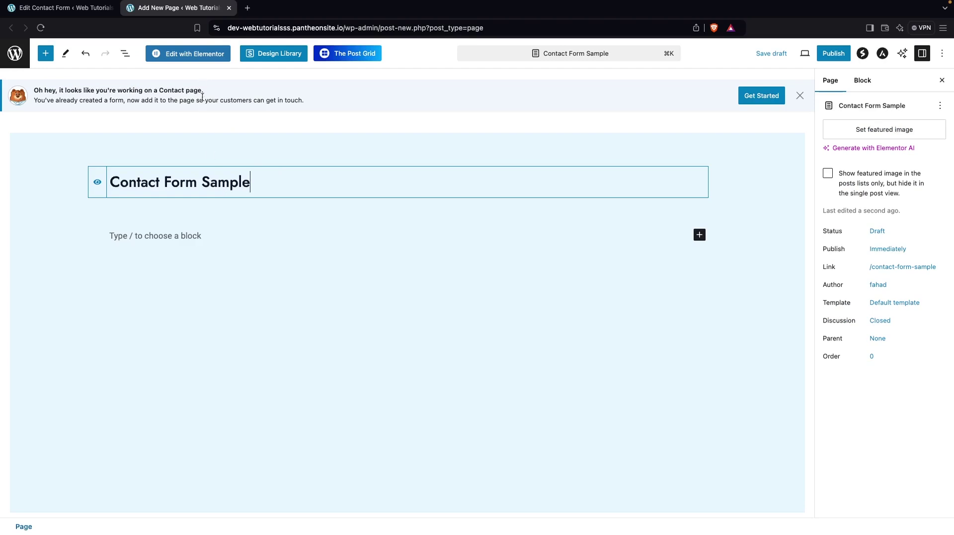
Step: Open the new page in Elementor and add a Shortcode widget to it
{"action": "left_click", "coordinate": [194, 54]}
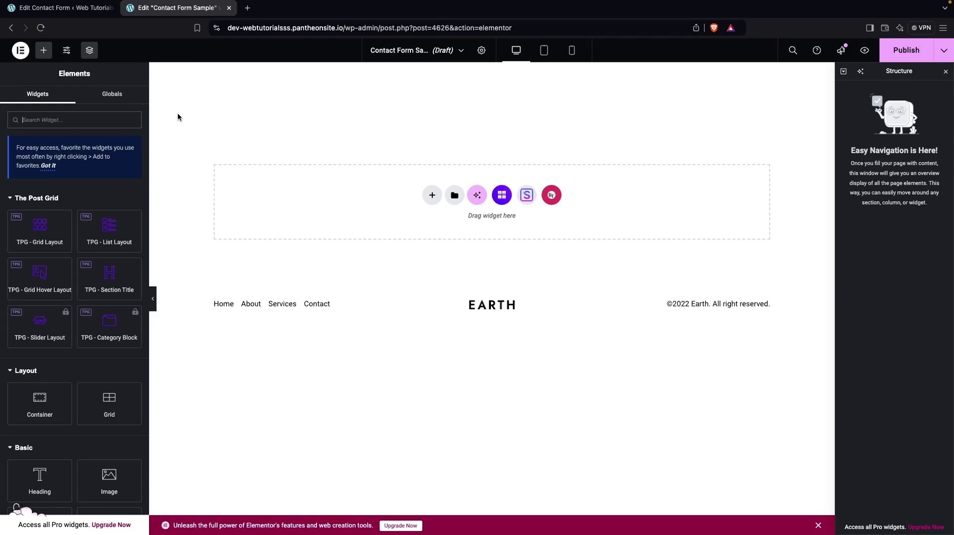
{"action": "type", "text": "short"}
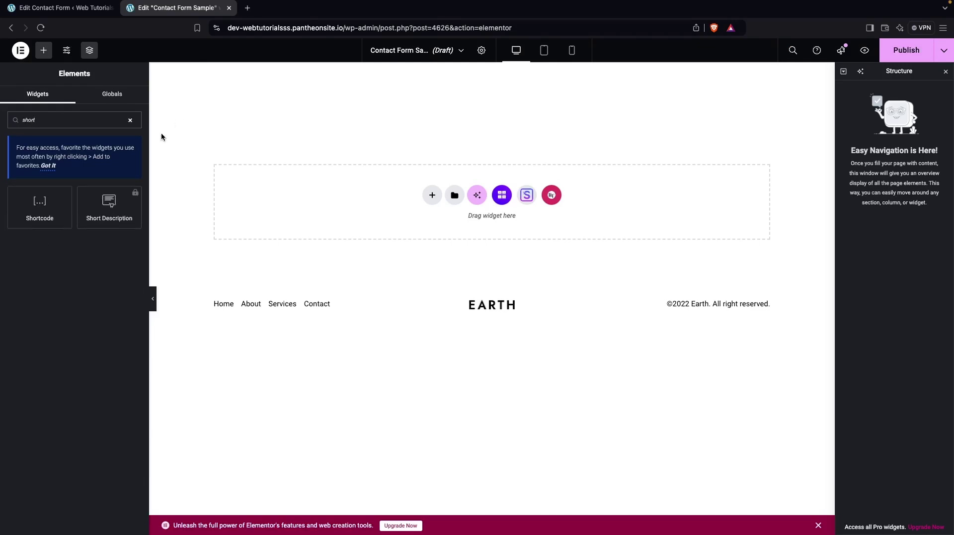
{"action": "left_click", "coordinate": [40, 213]}
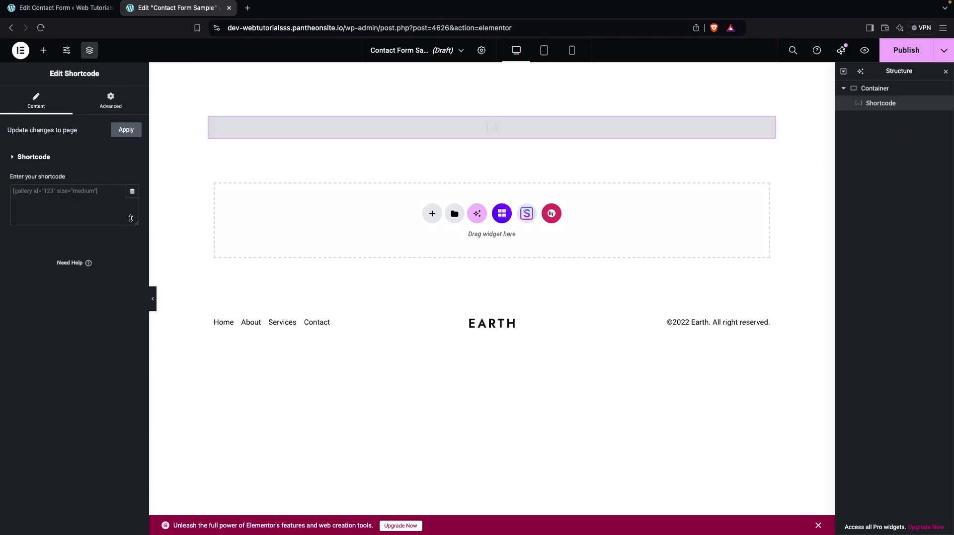
Step: Copy the shortcode of Contact form 1 into the Shortcode widget on the Elementor page and look over the rendered form
{"action": "left_click", "coordinate": [64, 12]}
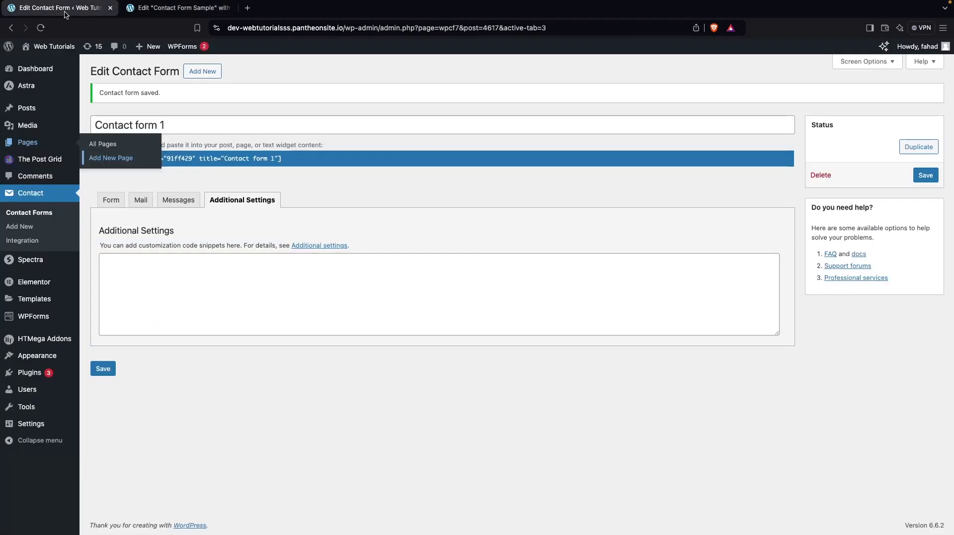
{"action": "left_click", "coordinate": [223, 157]}
{"action": "key", "text": "ctrl+c"}
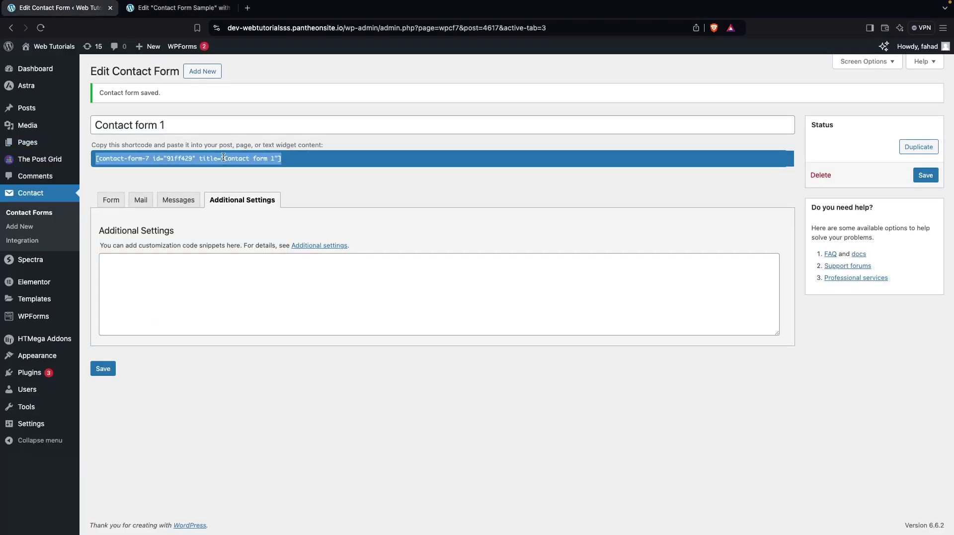
{"action": "left_click", "coordinate": [186, 8]}
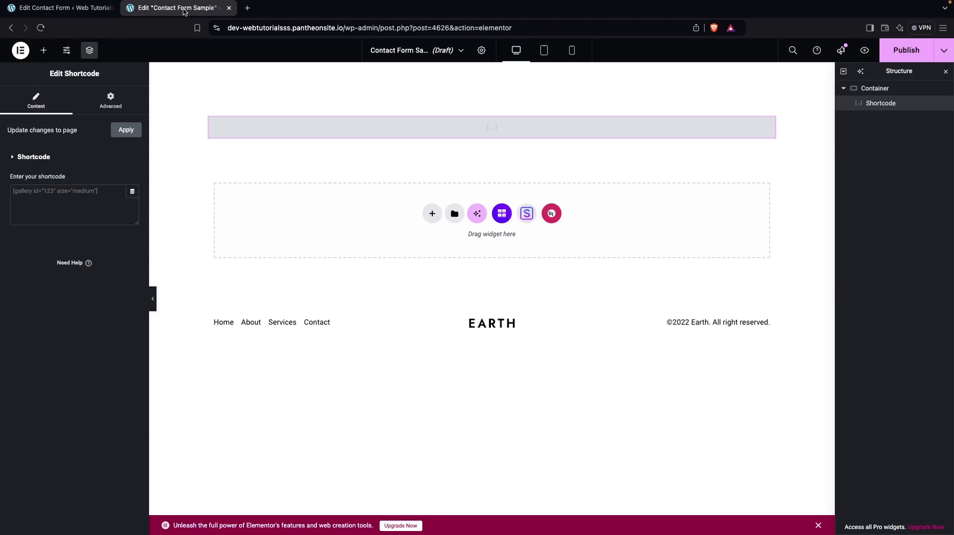
{"action": "left_click", "coordinate": [87, 195]}
{"action": "key", "text": "ctrl+v"}
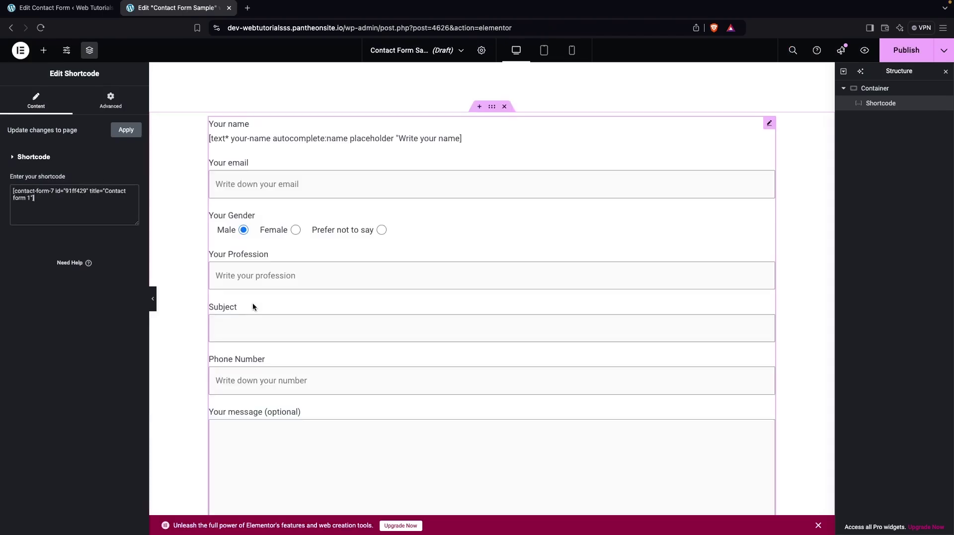
{"action": "scroll", "coordinate": [253, 303], "scroll_direction": "down", "scroll_amount": 6}
{"action": "scroll", "coordinate": [253, 304], "scroll_direction": "up", "scroll_amount": 6}
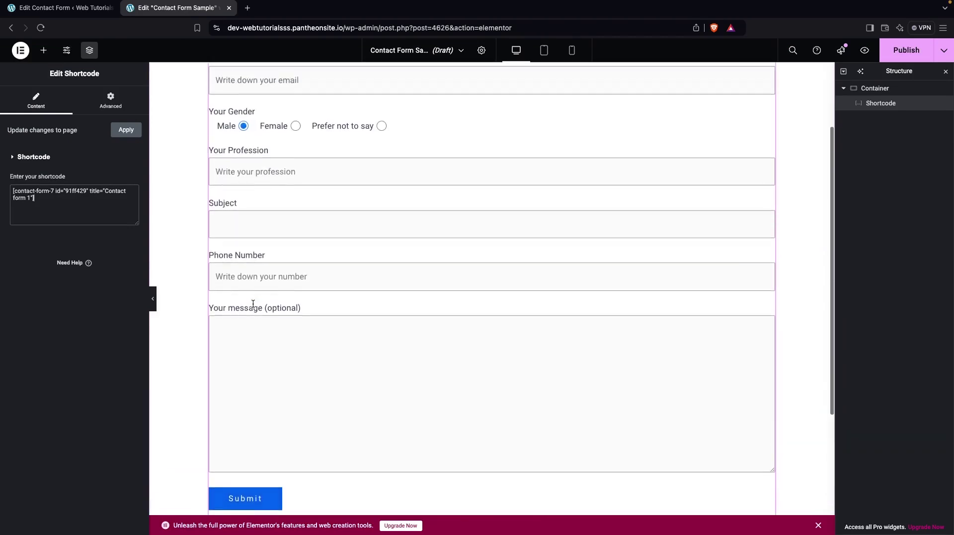
Step: Add the missing closing quotation mark after "Write your name" in the your-name tag of Contact form 1 and save the form
{"action": "left_click", "coordinate": [64, 7]}
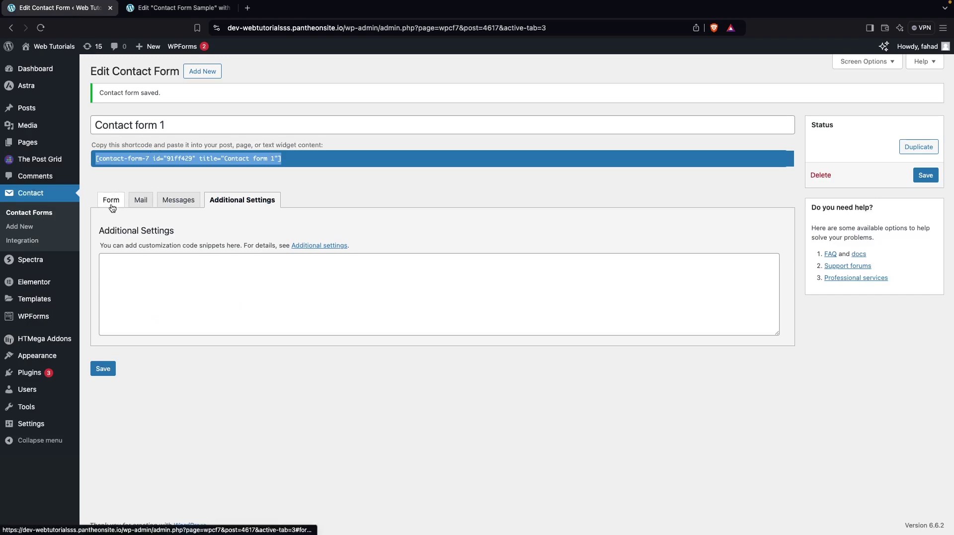
{"action": "left_click", "coordinate": [112, 200]}
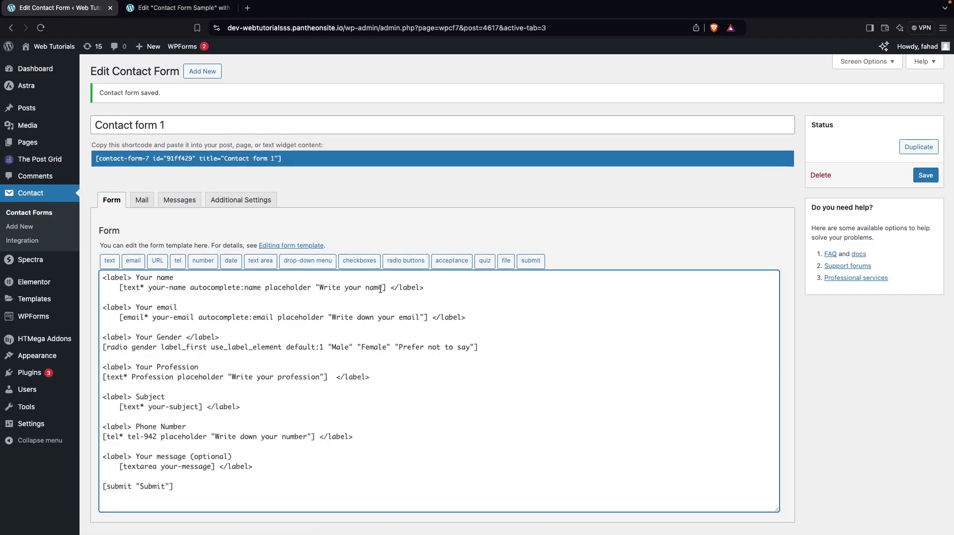
{"action": "type", "text": "\""}
{"action": "scroll", "coordinate": [341, 362], "scroll_direction": "down", "scroll_amount": 2}
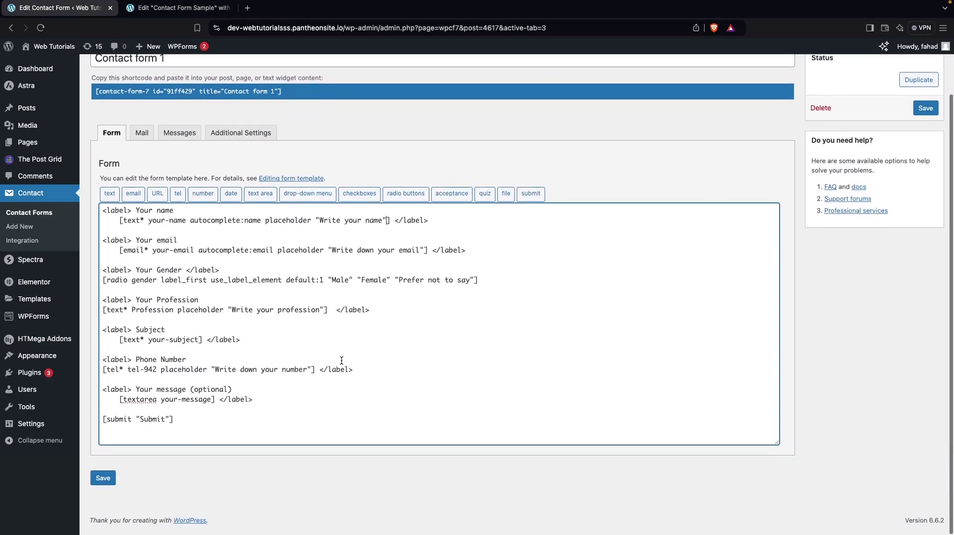
{"action": "left_click", "coordinate": [103, 483]}
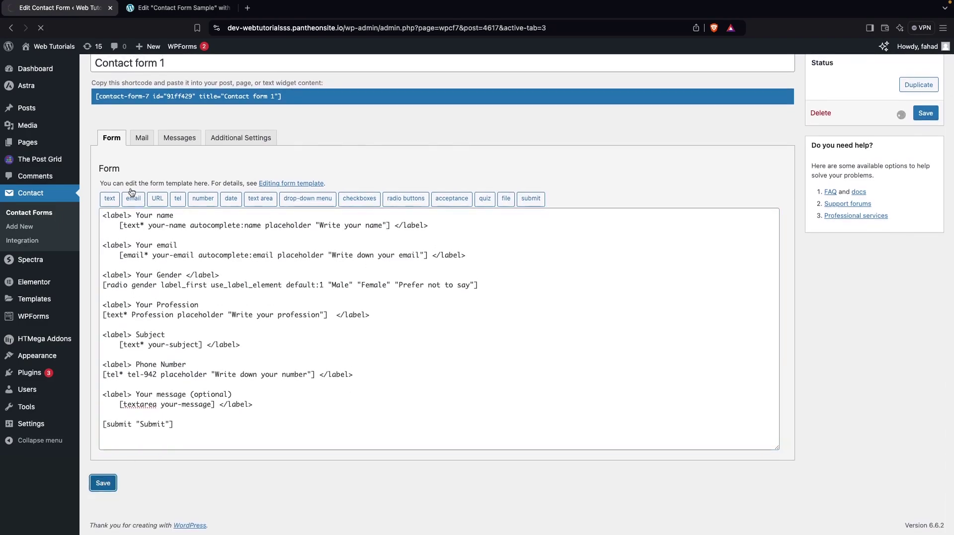
Step: Re-enter the Contact form 1 shortcode in the Elementor page's Shortcode widget to refresh the form, and check all its fields
{"action": "left_click", "coordinate": [174, 8]}
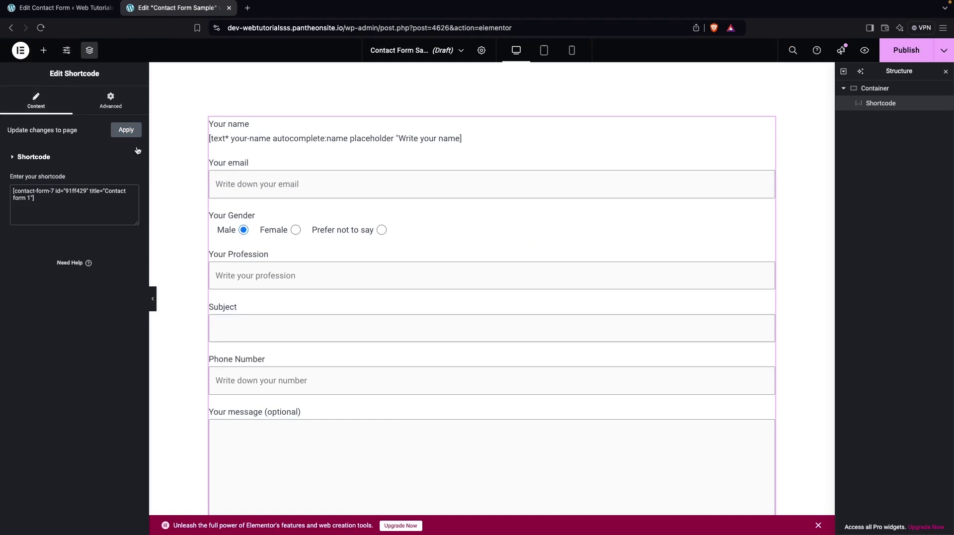
{"action": "key", "text": "super+r"}
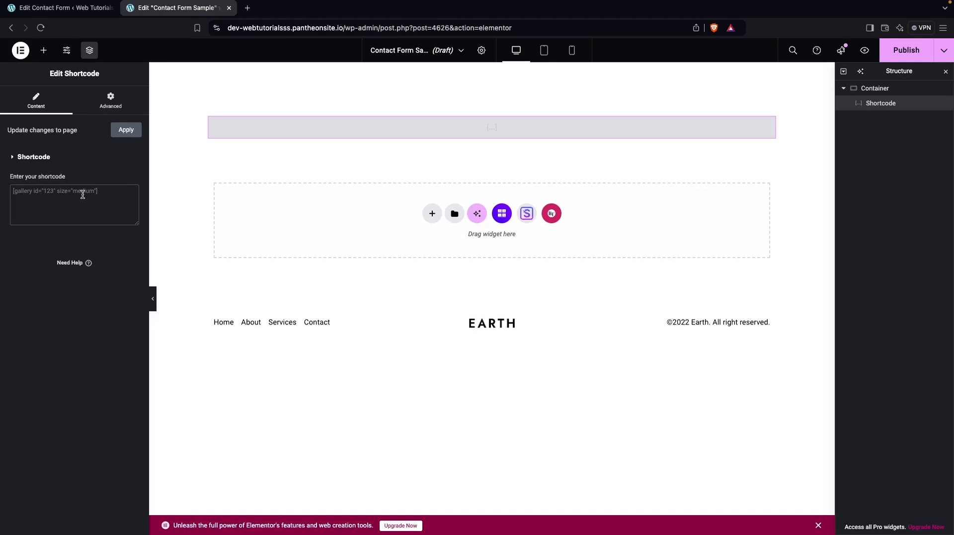
{"action": "key", "text": "super+v"}
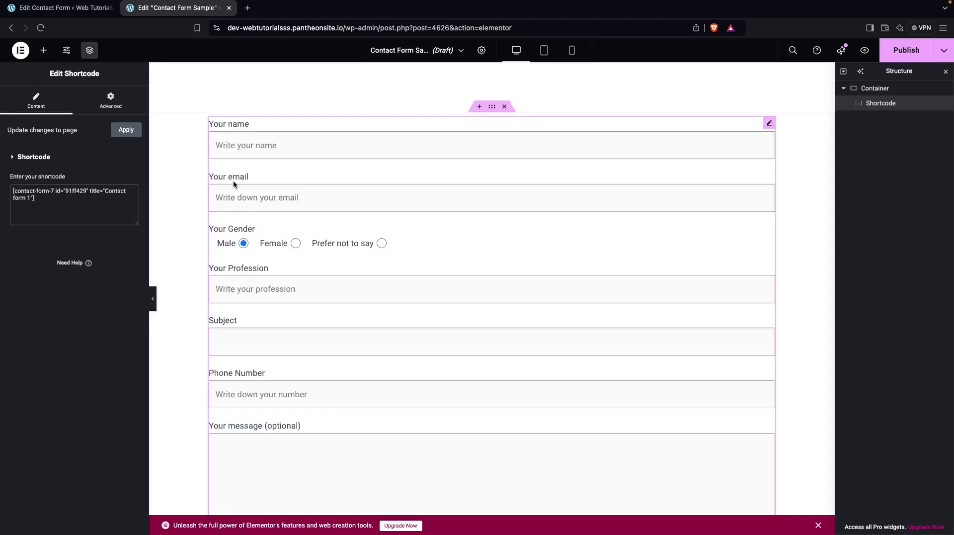
{"action": "scroll", "coordinate": [328, 292], "scroll_direction": "down", "scroll_amount": 4}
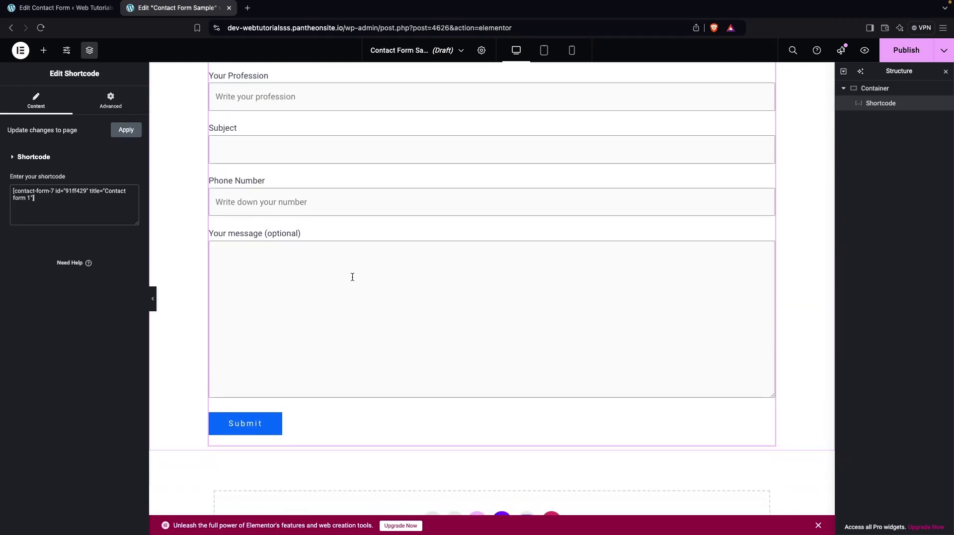
{"action": "scroll", "coordinate": [352, 276], "scroll_direction": "up", "scroll_amount": 4}
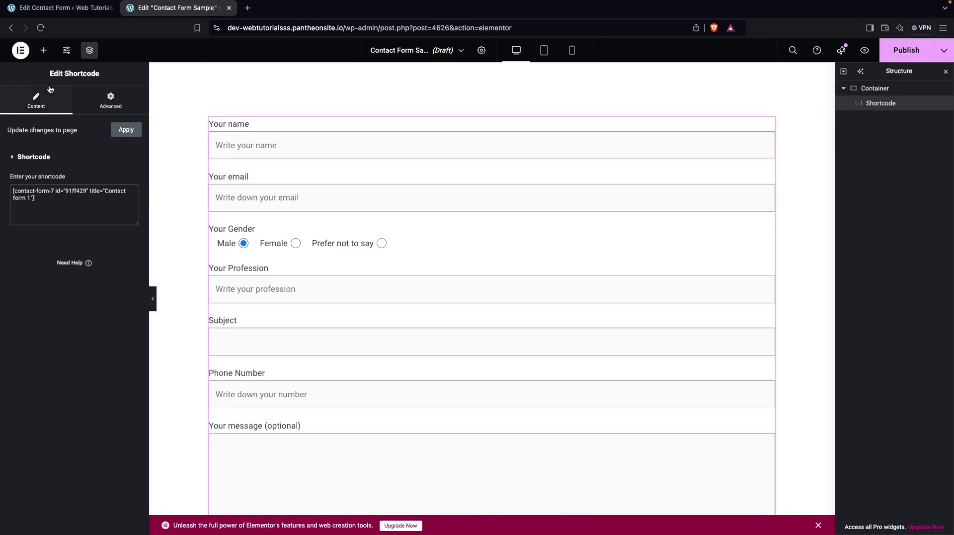
Step: Add a Heading widget above the form and set its title to "Contact Form"
{"action": "left_click", "coordinate": [41, 51]}
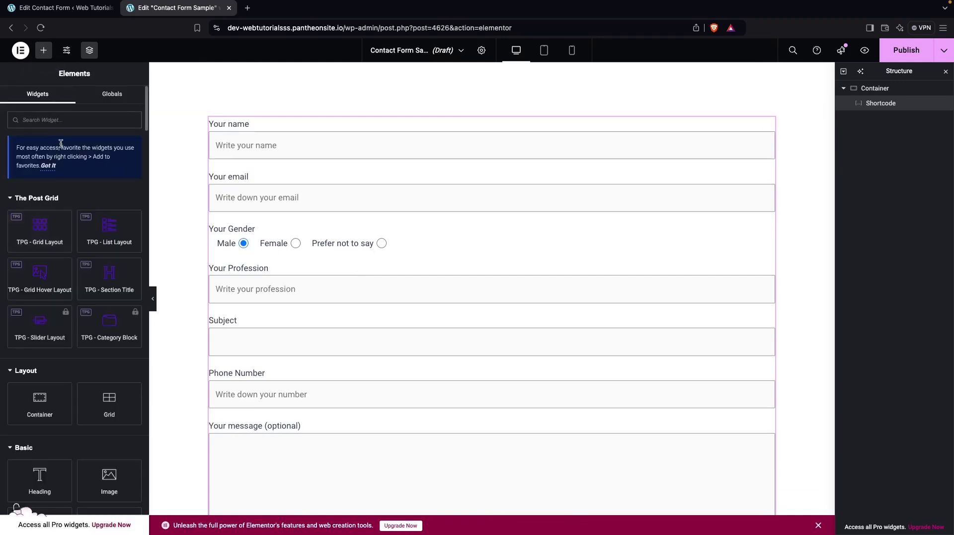
{"action": "left_click_drag", "start_coordinate": [42, 488], "coordinate": [452, 144]}
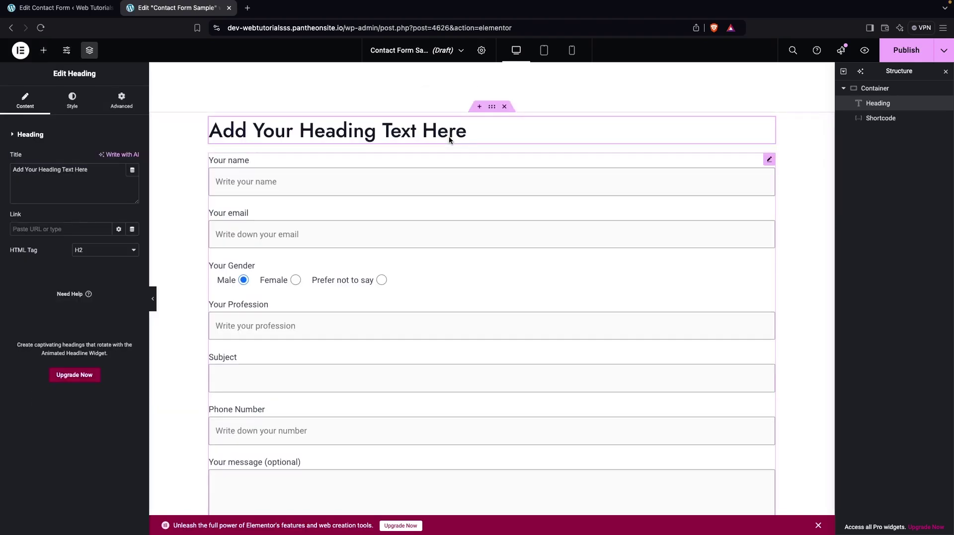
{"action": "triple_click", "coordinate": [77, 185]}
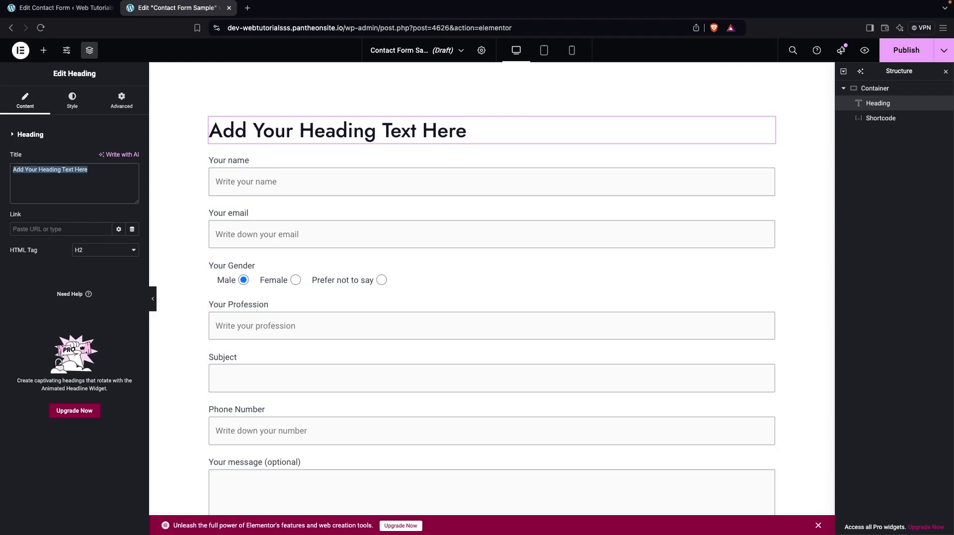
{"action": "type", "text": "Form"}
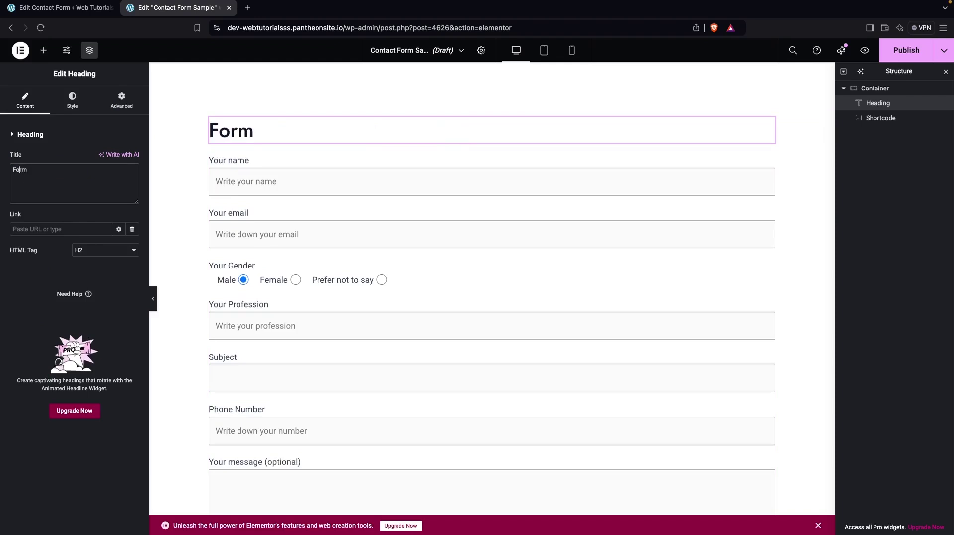
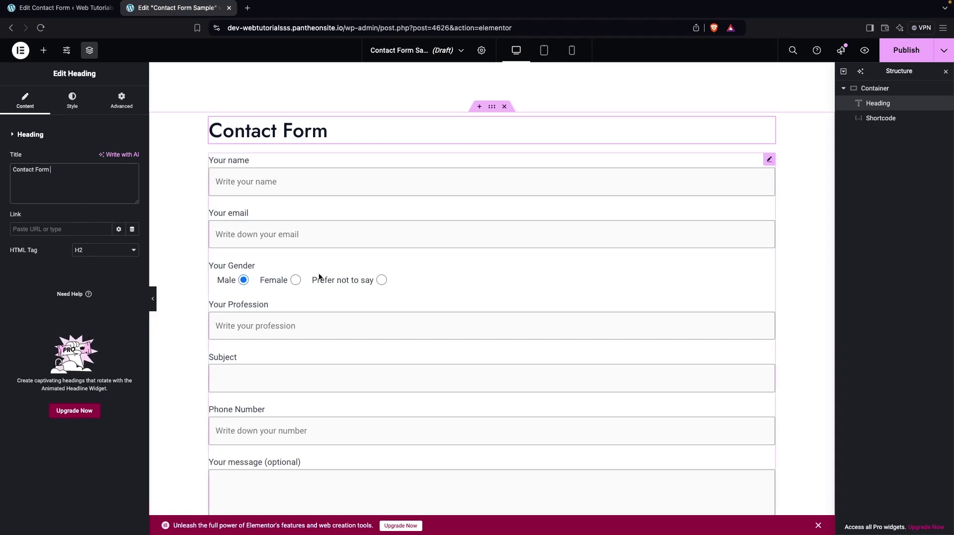
Step: Add a second Heading widget below the shortcode form and set its title to "Contact Form (HT Mega)"
{"action": "left_click", "coordinate": [409, 342]}
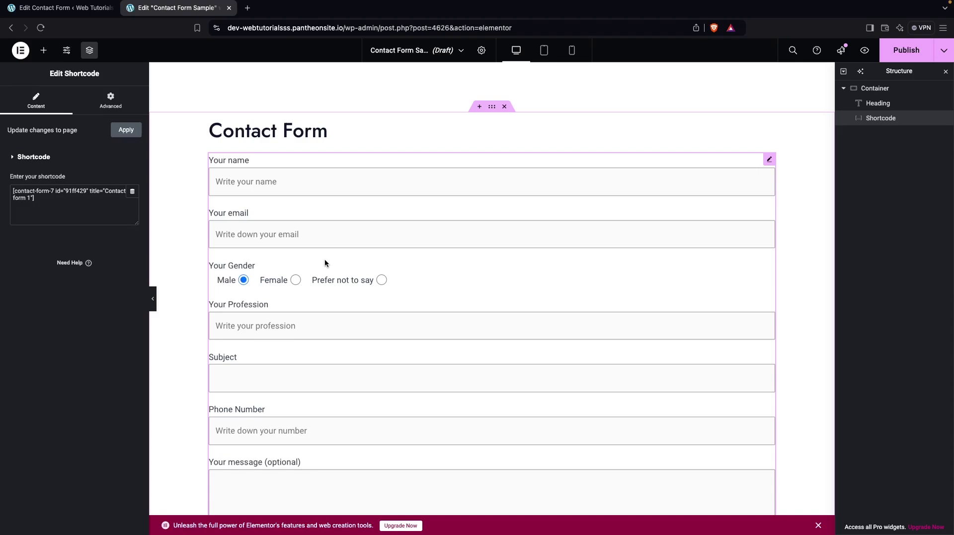
{"action": "scroll", "coordinate": [338, 303], "scroll_direction": "down", "scroll_amount": 7}
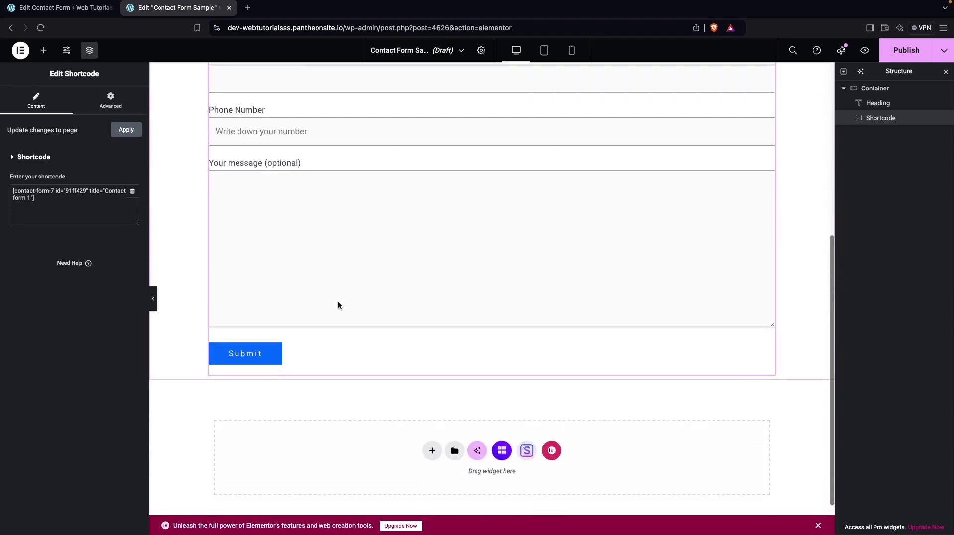
{"action": "left_click", "coordinate": [43, 50]}
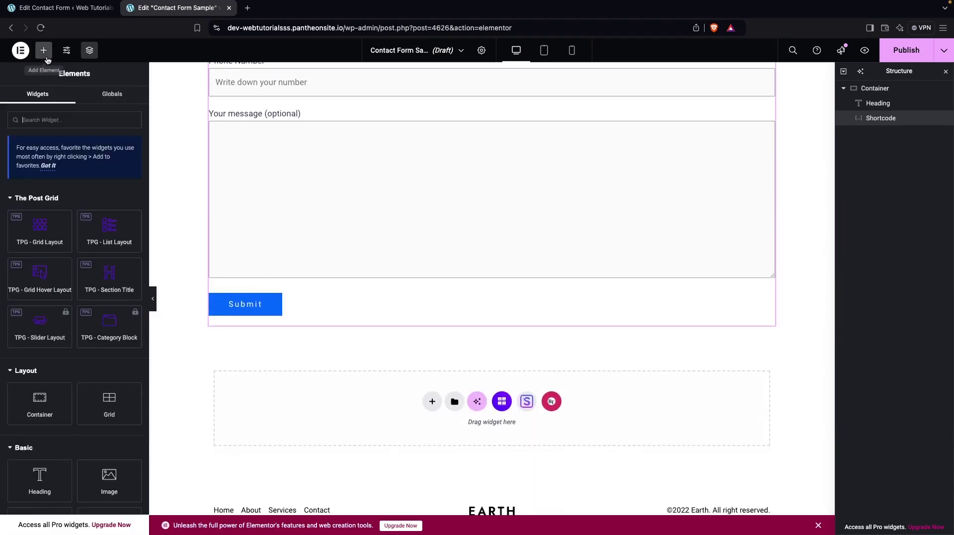
{"action": "left_click_drag", "start_coordinate": [40, 476], "coordinate": [378, 297]}
{"action": "double_click", "coordinate": [89, 170]}
{"action": "triple_click", "coordinate": [91, 172]}
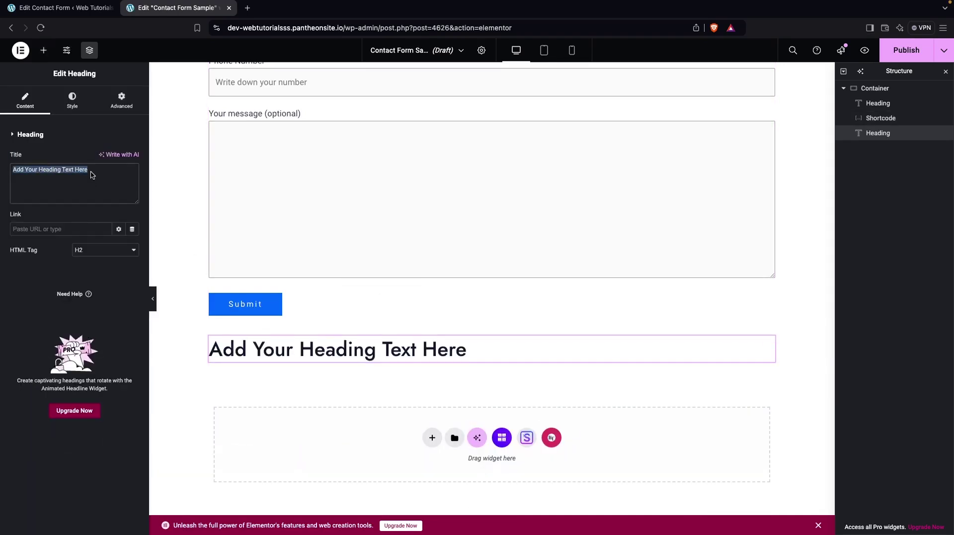
{"action": "type", "text": "Contact Form"}
{"action": "type", "text": "()"}
{"action": "type", "text": "HT Mega"}
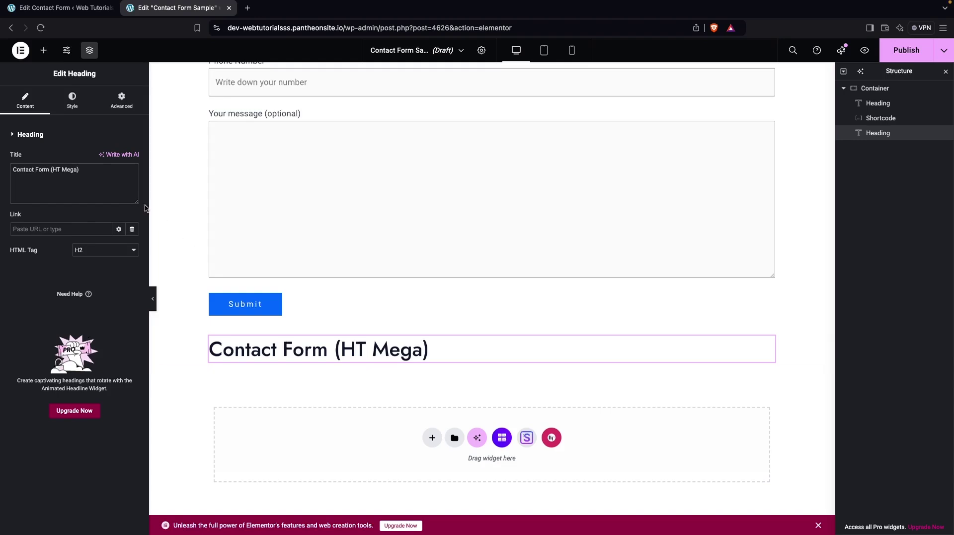
Step: Add the HT Mega Contact form 7 widget below the new heading, assign Contact form 1 to it, and compare it with the shortcode form
{"action": "left_click", "coordinate": [43, 50]}
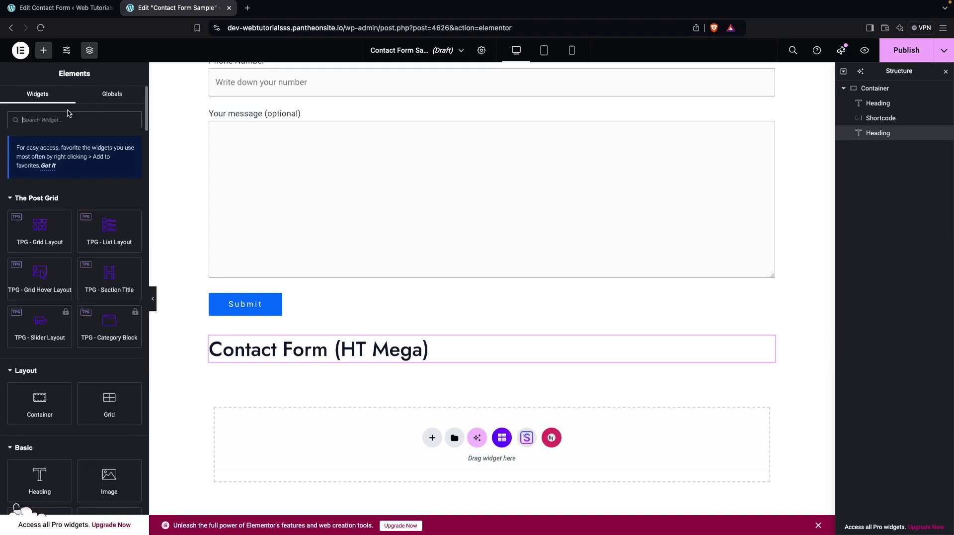
{"action": "type", "text": "conta"}
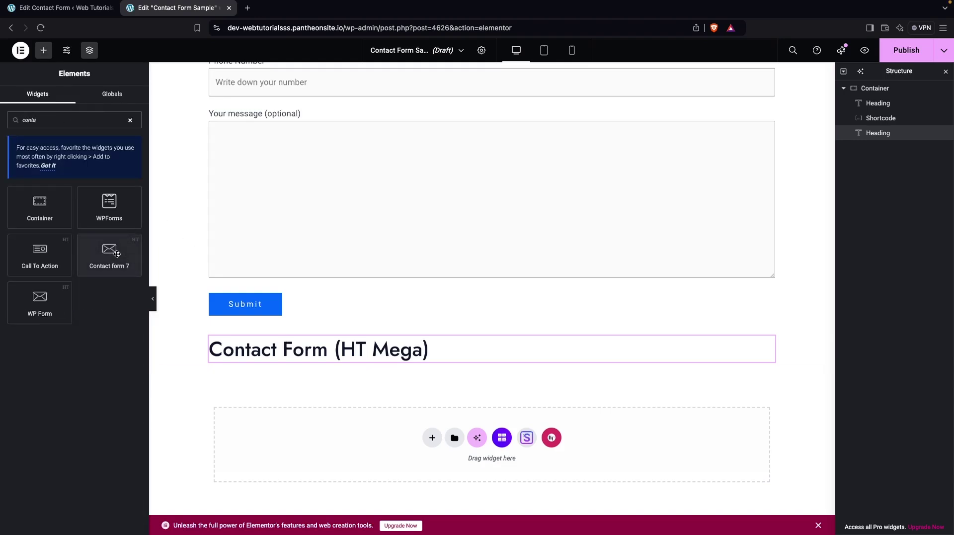
{"action": "left_click_drag", "start_coordinate": [116, 254], "coordinate": [346, 357]}
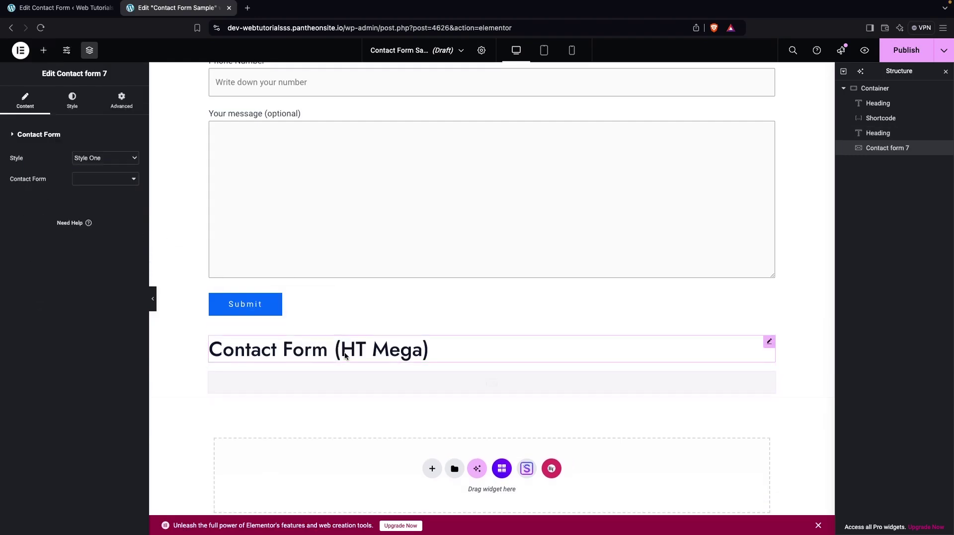
{"action": "left_click", "coordinate": [96, 184]}
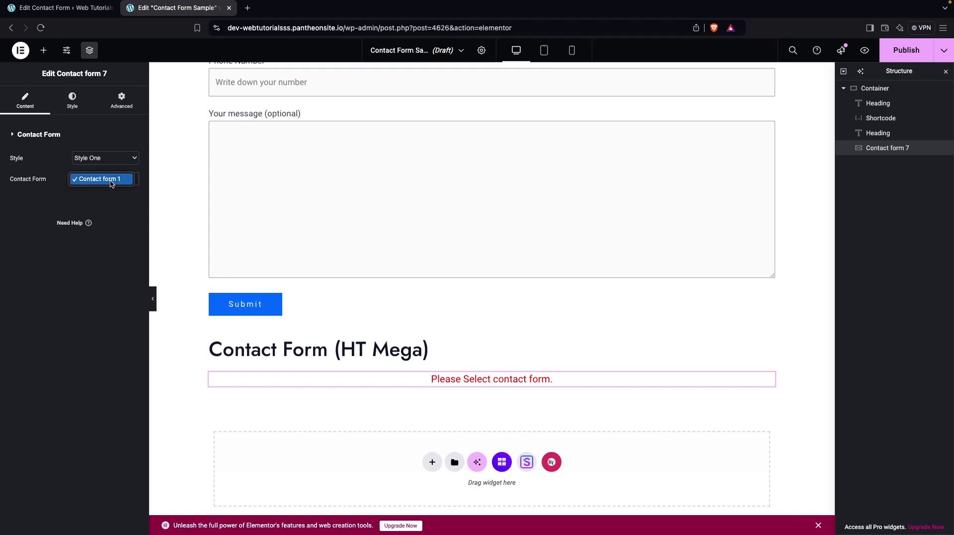
{"action": "left_click", "coordinate": [112, 184]}
{"action": "scroll", "coordinate": [303, 386], "scroll_direction": "down", "scroll_amount": 5}
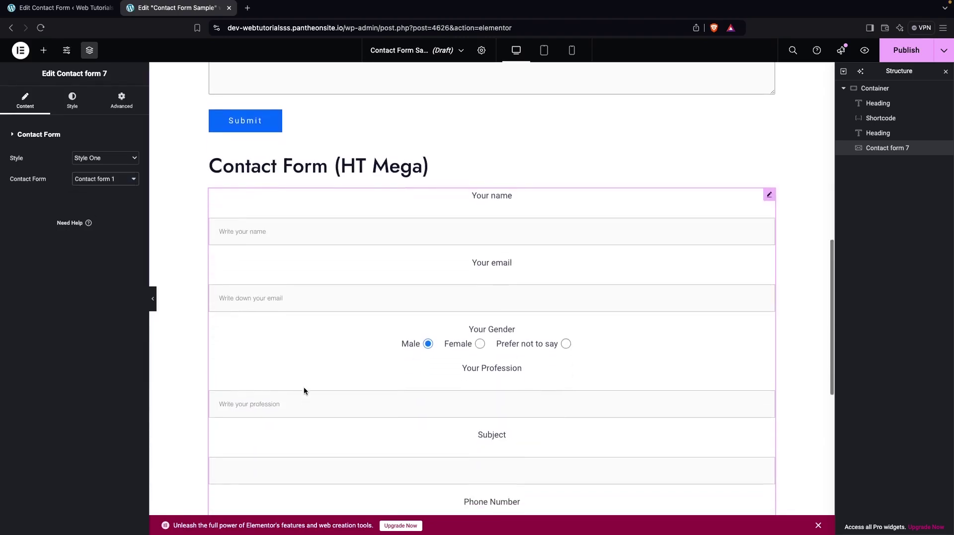
{"action": "scroll", "coordinate": [304, 388], "scroll_direction": "down", "scroll_amount": 1}
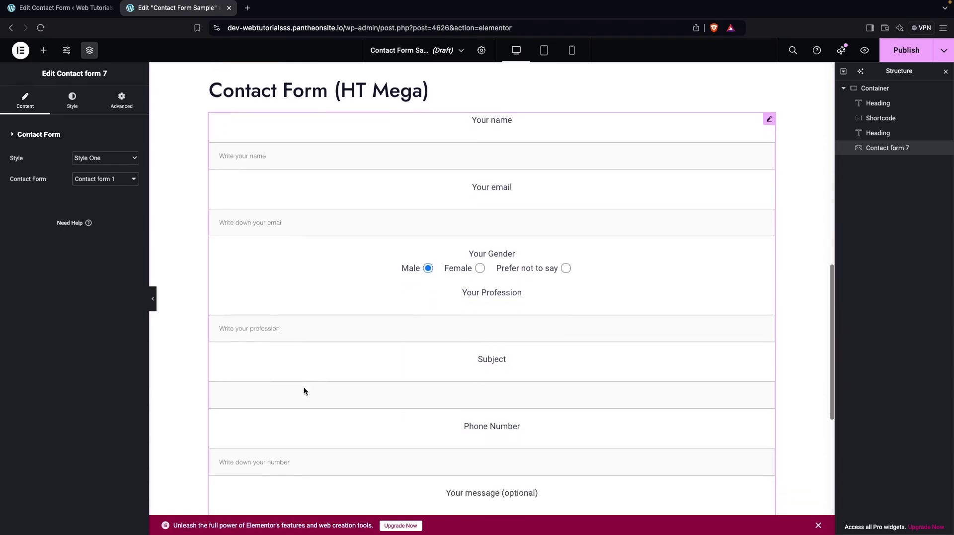
{"action": "scroll", "coordinate": [304, 388], "scroll_direction": "up", "scroll_amount": 15}
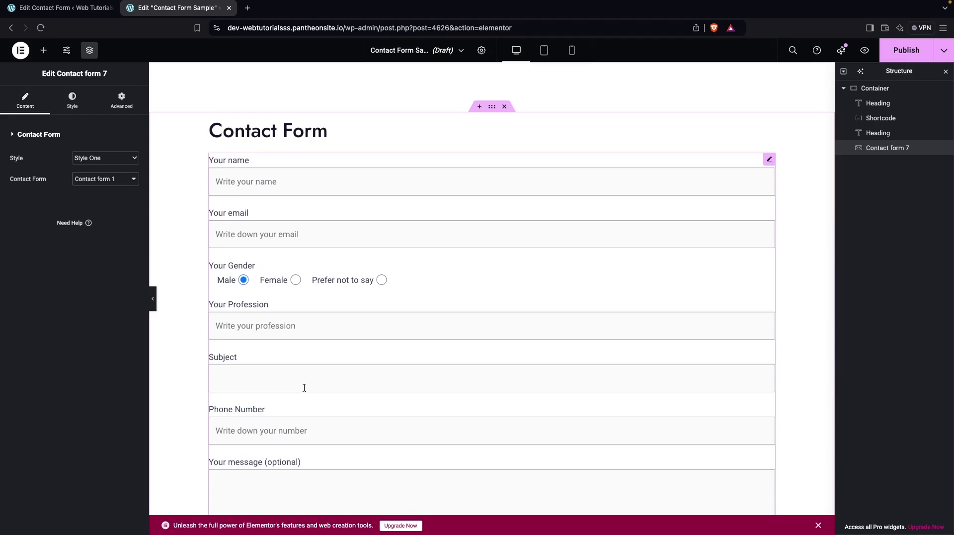
{"action": "scroll", "coordinate": [304, 388], "scroll_direction": "down", "scroll_amount": 12}
{"action": "scroll", "coordinate": [304, 387], "scroll_direction": "up", "scroll_amount": 1}
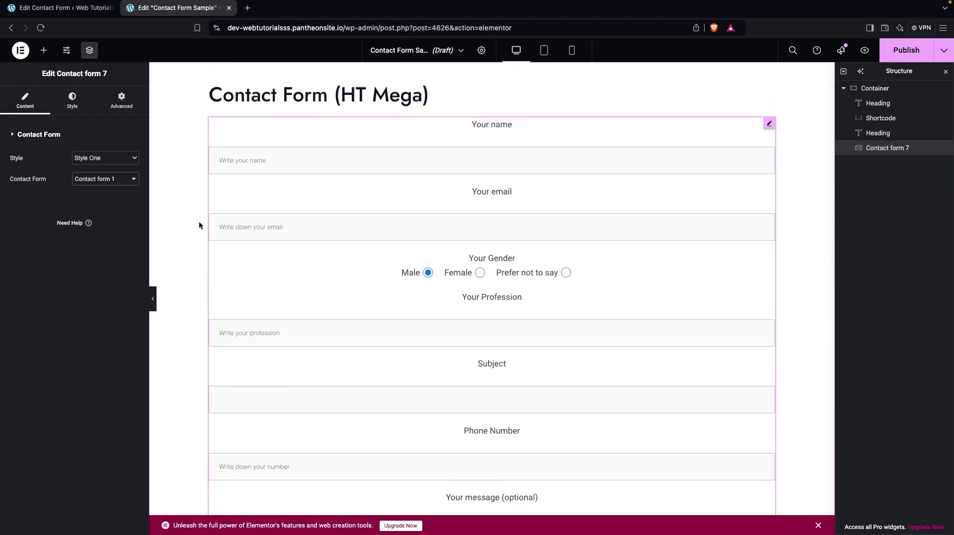
Step: Preview Style Two through Style Six on the Contact form 7 widget and settle on Style Five
{"action": "left_click", "coordinate": [117, 158]}
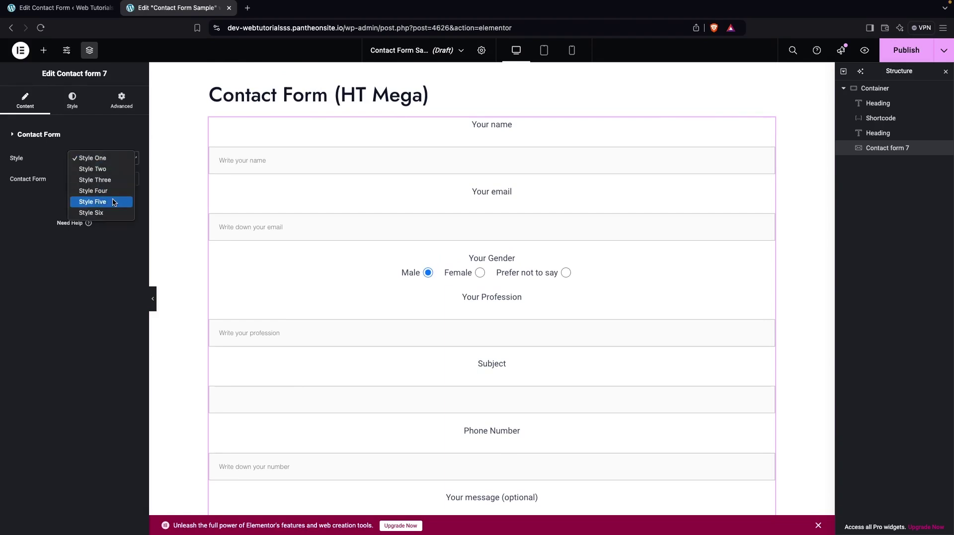
{"action": "left_click", "coordinate": [100, 169]}
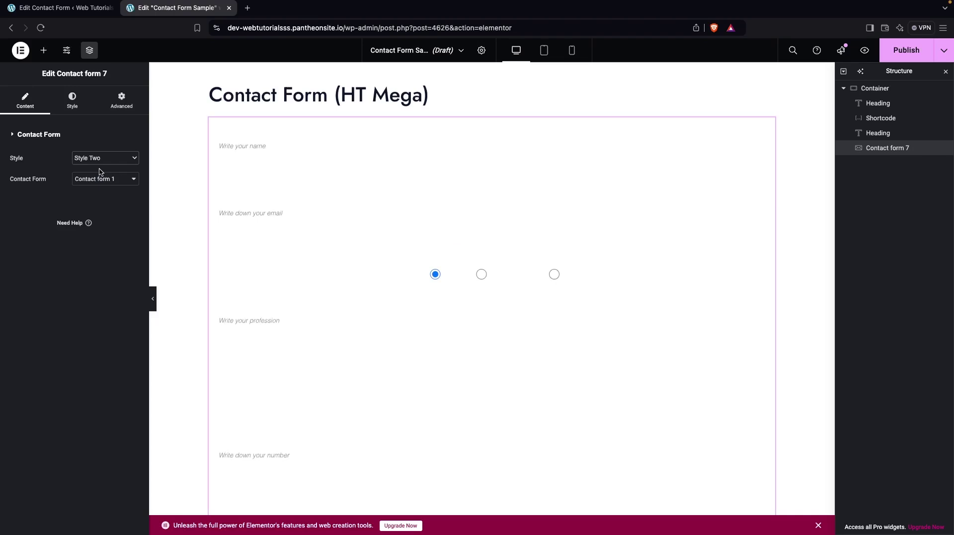
{"action": "left_click", "coordinate": [110, 159]}
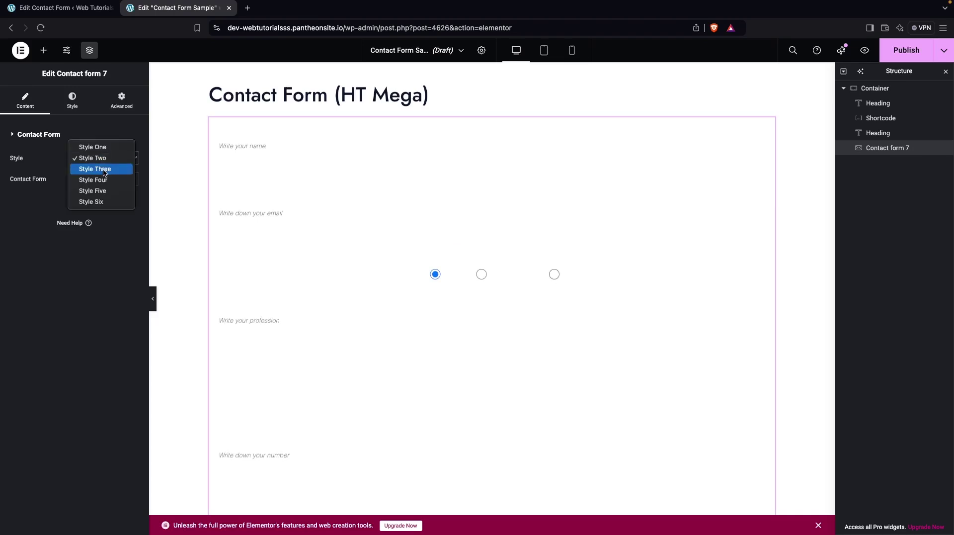
{"action": "left_click", "coordinate": [105, 170]}
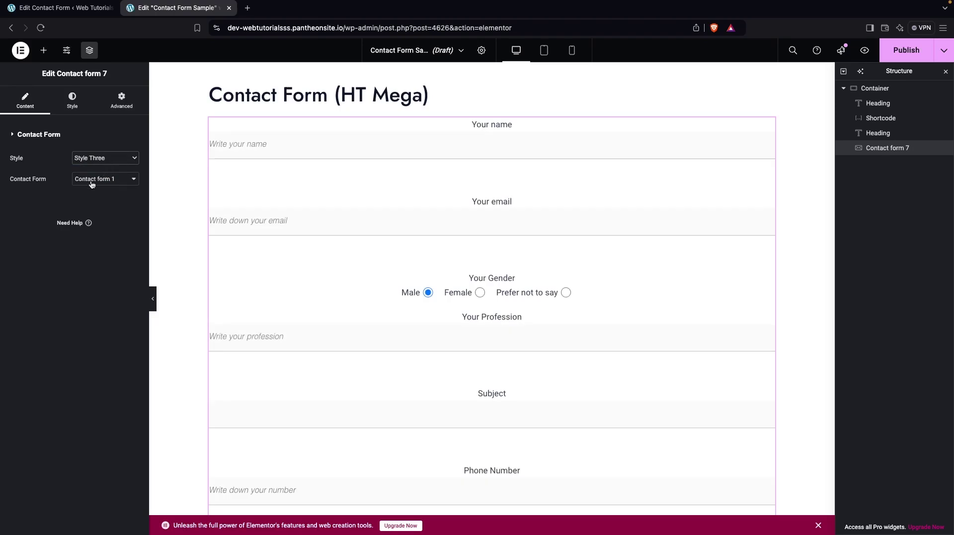
{"action": "left_click", "coordinate": [114, 159]}
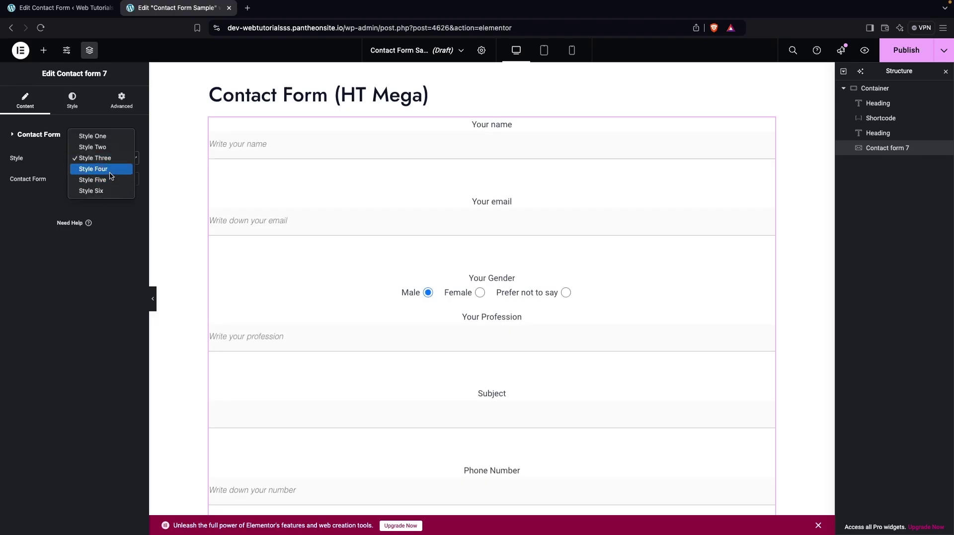
{"action": "left_click", "coordinate": [109, 170]}
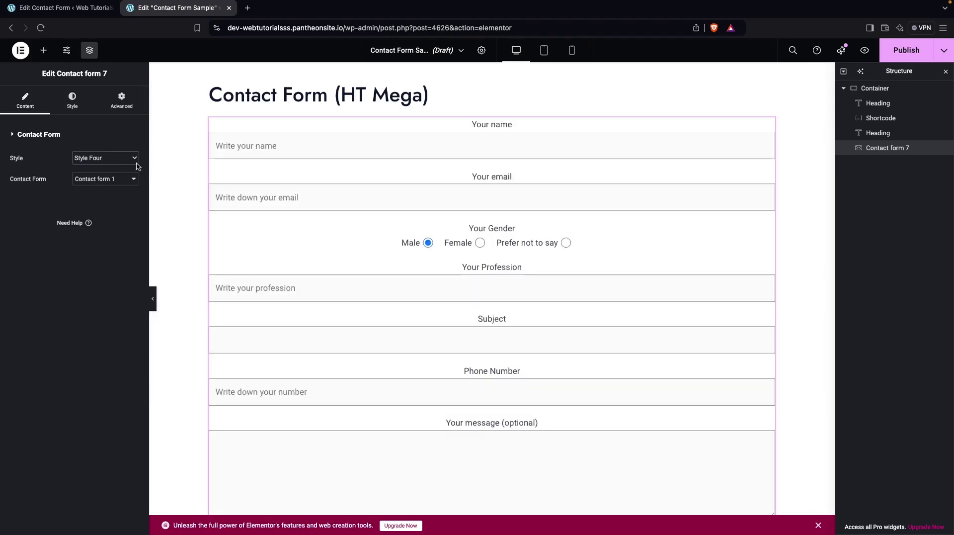
{"action": "left_click", "coordinate": [128, 158]}
{"action": "left_click", "coordinate": [119, 166]}
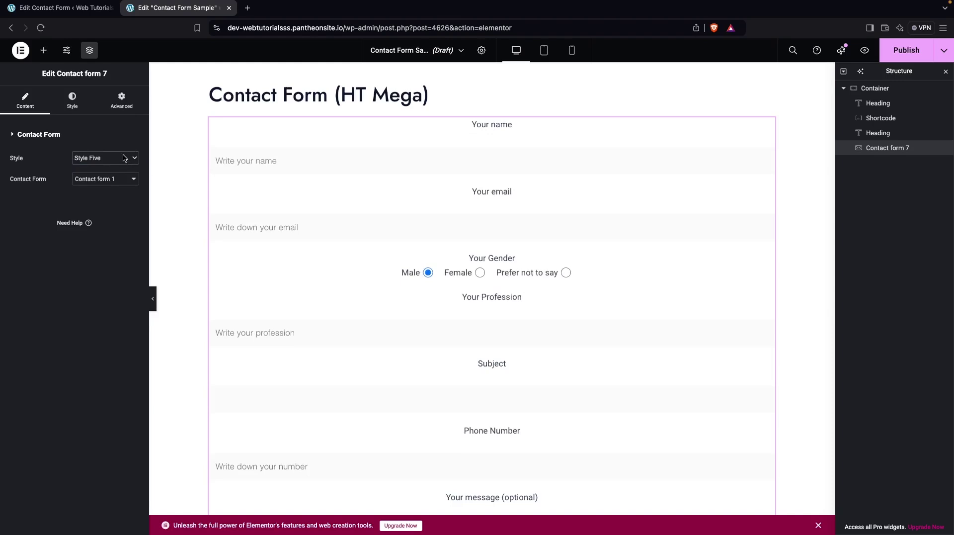
{"action": "left_click", "coordinate": [124, 158]}
{"action": "left_click", "coordinate": [111, 169]}
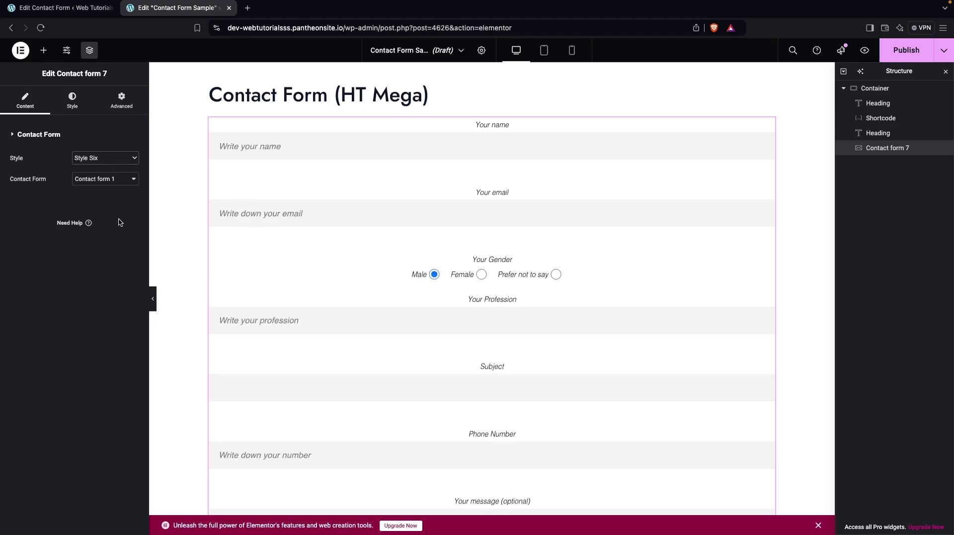
{"action": "left_click", "coordinate": [115, 159]}
{"action": "left_click", "coordinate": [107, 147]}
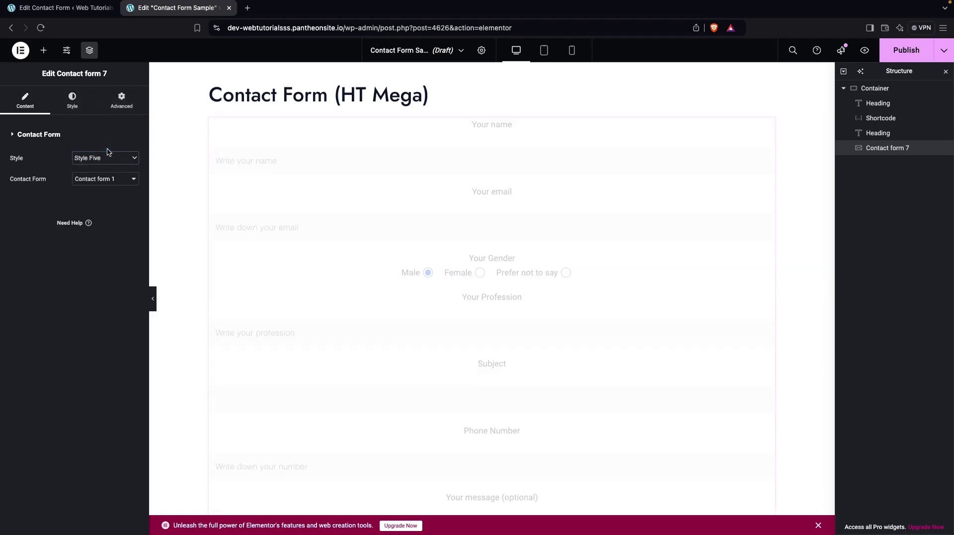
Step: Left-align the form wrapper of the Contact form 7 widget and set its padding to 30 px on all sides
{"action": "left_click", "coordinate": [65, 108]}
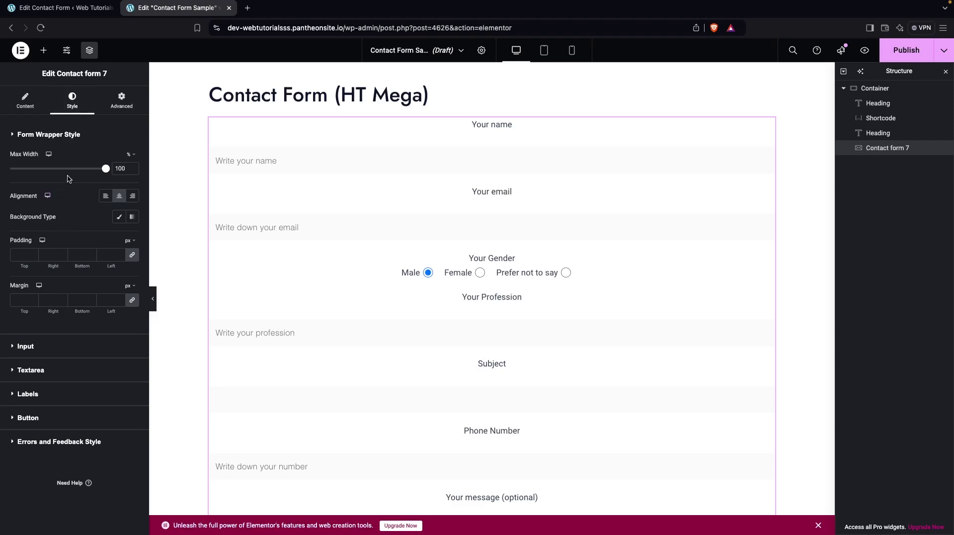
{"action": "left_click", "coordinate": [105, 196]}
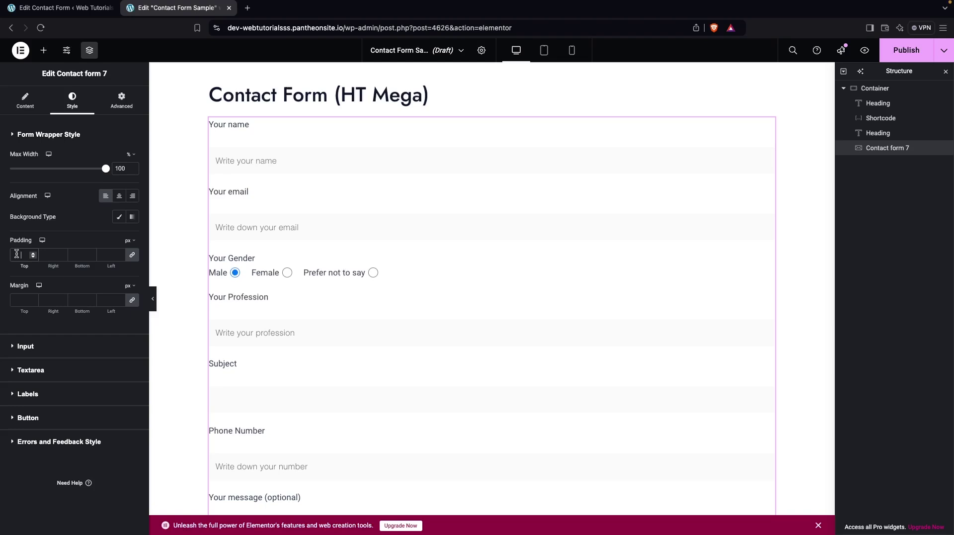
{"action": "type", "text": "20"}
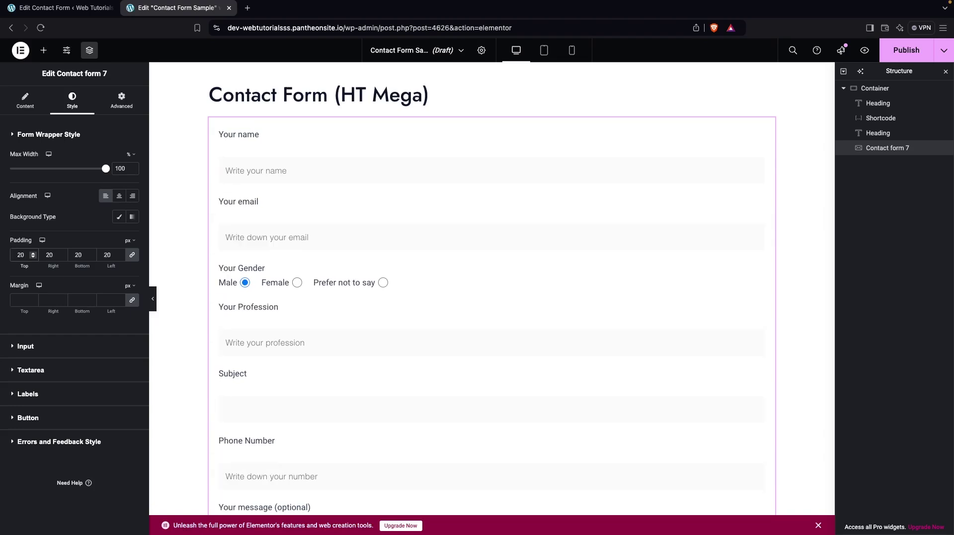
{"action": "double_click", "coordinate": [20, 255]}
{"action": "type", "text": "30"}
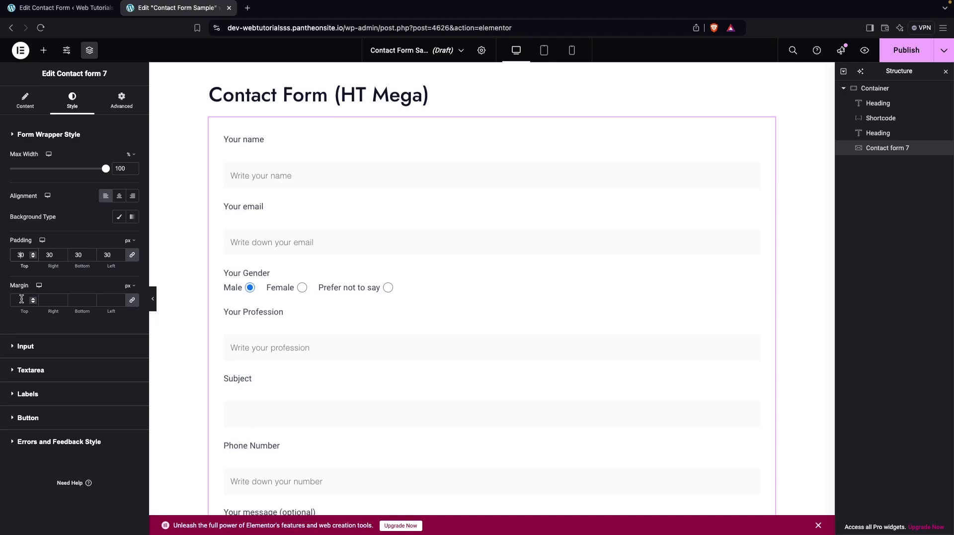
Step: Try a height of about 91 for the widget's input fields and clear the height value
{"action": "left_click", "coordinate": [13, 346]}
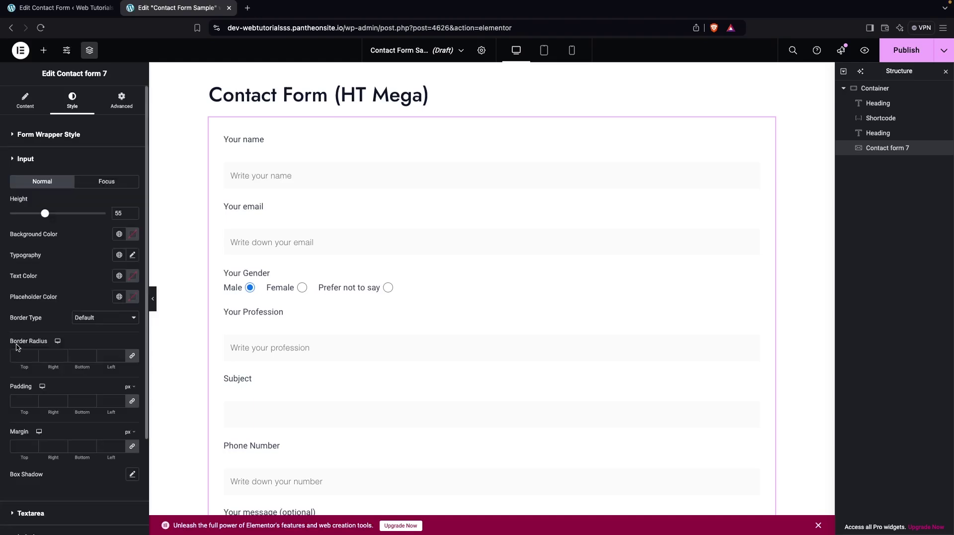
{"action": "scroll", "coordinate": [84, 174], "scroll_direction": "down", "scroll_amount": 2}
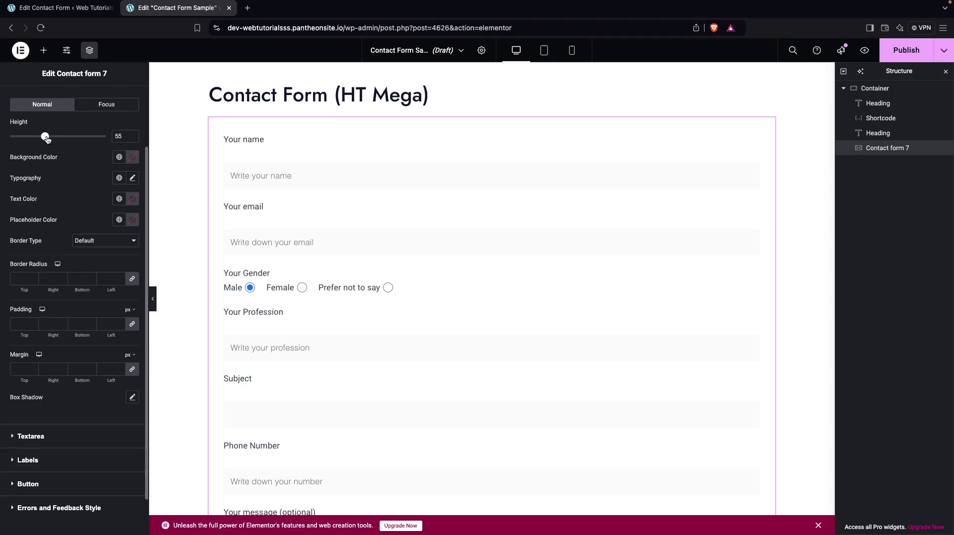
{"action": "left_click_drag", "start_coordinate": [46, 139], "coordinate": [70, 141]}
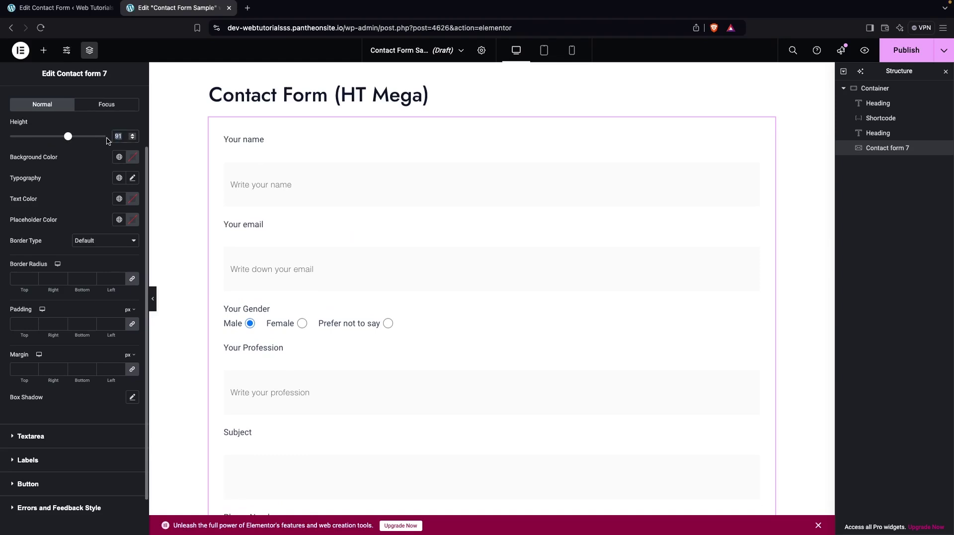
{"action": "key", "text": "BackSpace"}
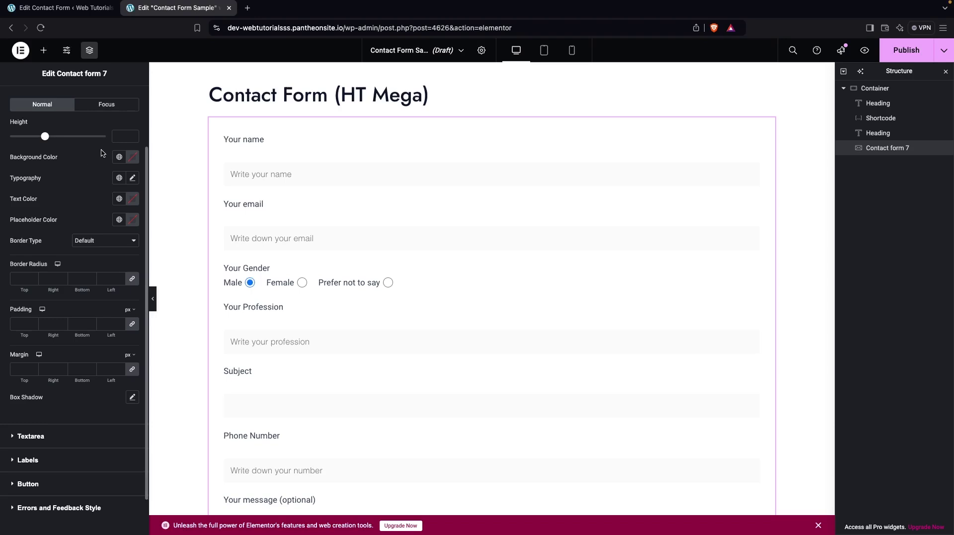
Step: Set the input fields' background color to light blue #E5F0F8 and their text color to black
{"action": "left_click", "coordinate": [133, 157]}
{"action": "left_click", "coordinate": [141, 278]}
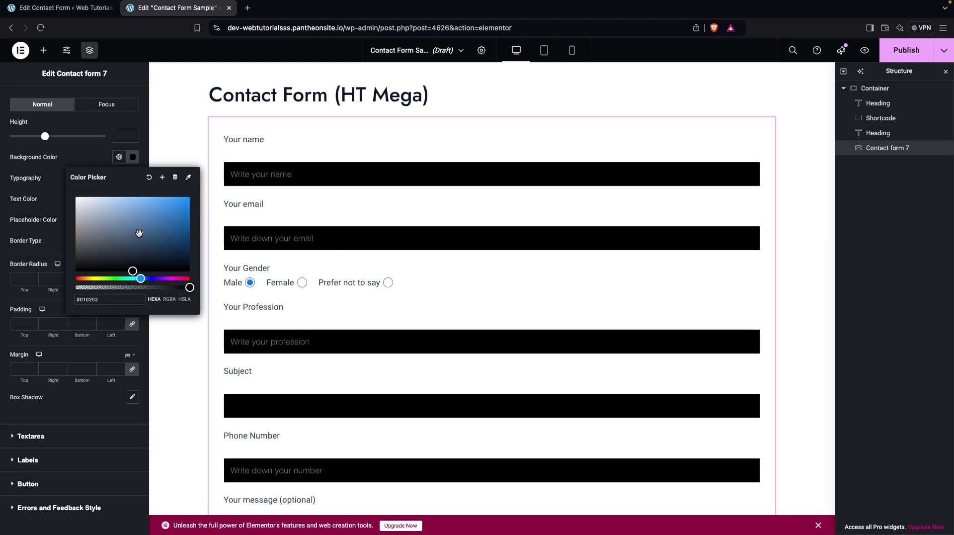
{"action": "left_click_drag", "start_coordinate": [127, 266], "coordinate": [84, 199]}
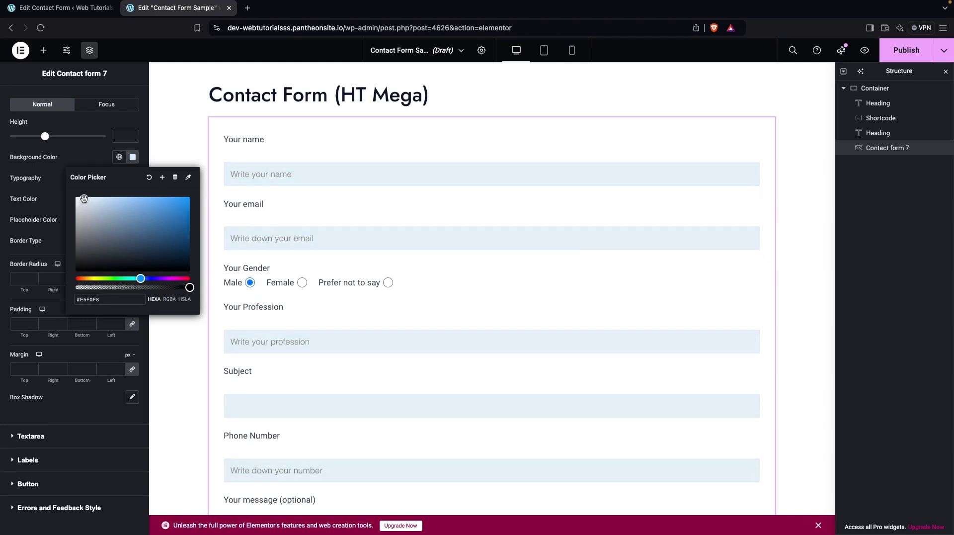
{"action": "left_click", "coordinate": [52, 201]}
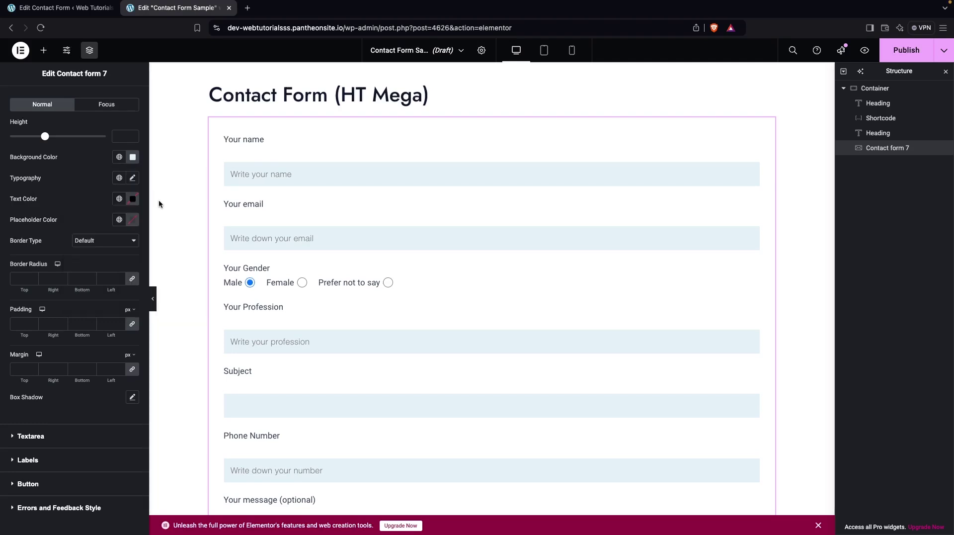
Step: Set the placeholder color of the widget's input fields to a muted blue, #6A749B
{"action": "left_click", "coordinate": [133, 219]}
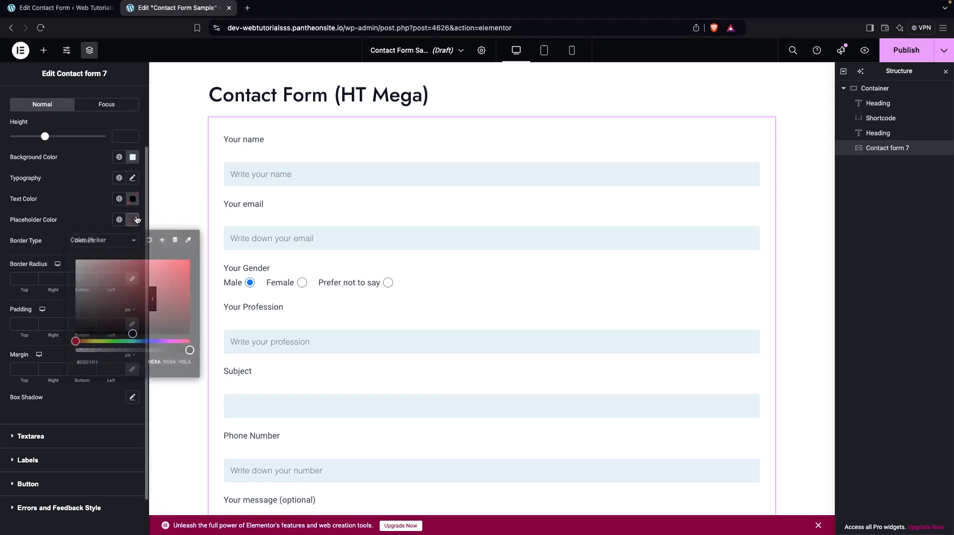
{"action": "left_click", "coordinate": [148, 341]}
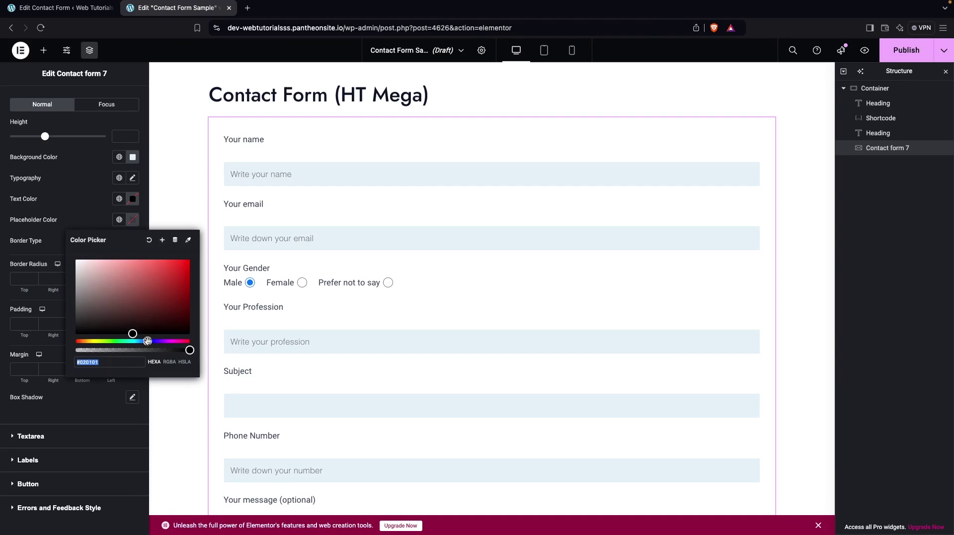
{"action": "left_click", "coordinate": [148, 292]}
{"action": "left_click_drag", "start_coordinate": [148, 292], "coordinate": [111, 289]}
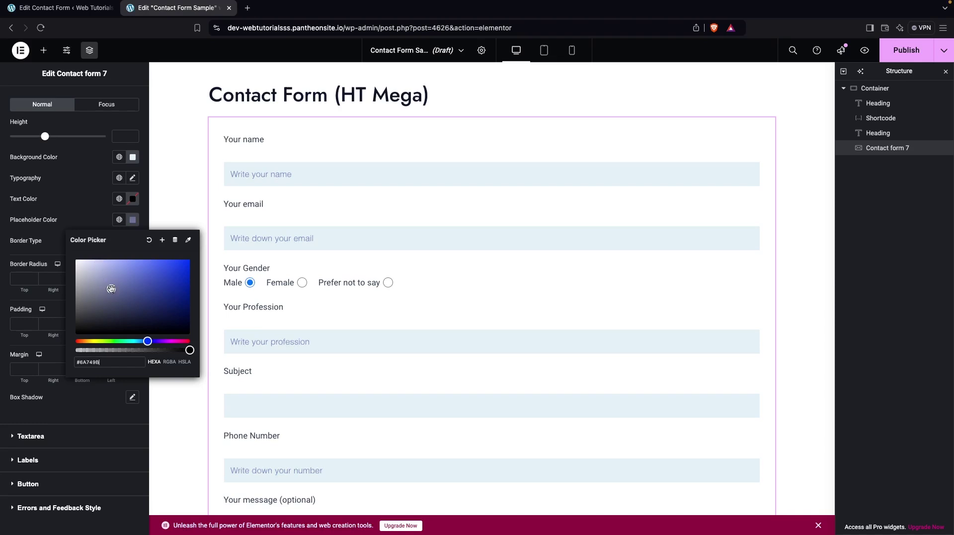
{"action": "left_click", "coordinate": [88, 218]}
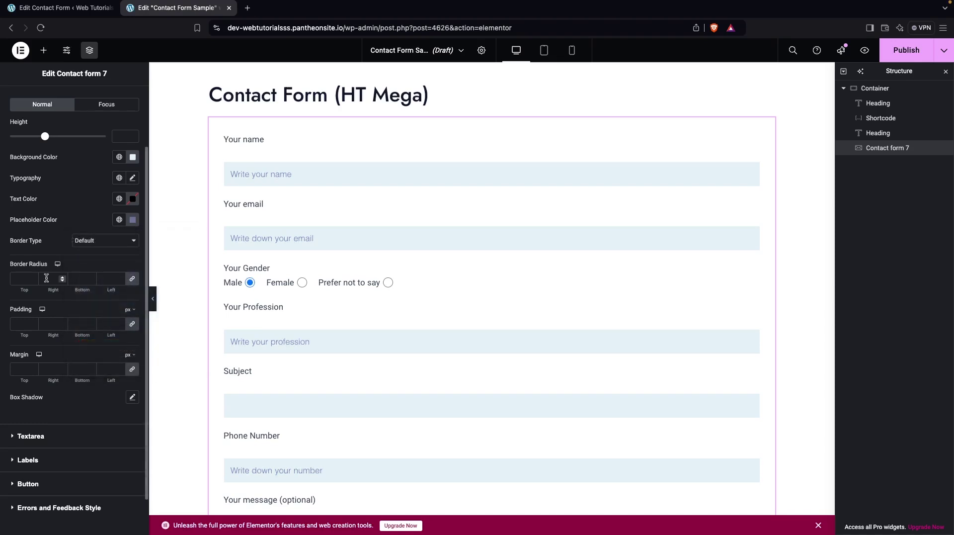
Step: Round the input fields' corners with a border radius of 5 on all sides
{"action": "left_click", "coordinate": [18, 282]}
{"action": "type", "text": "5"}
{"action": "scroll", "coordinate": [75, 309], "scroll_direction": "down", "scroll_amount": 2}
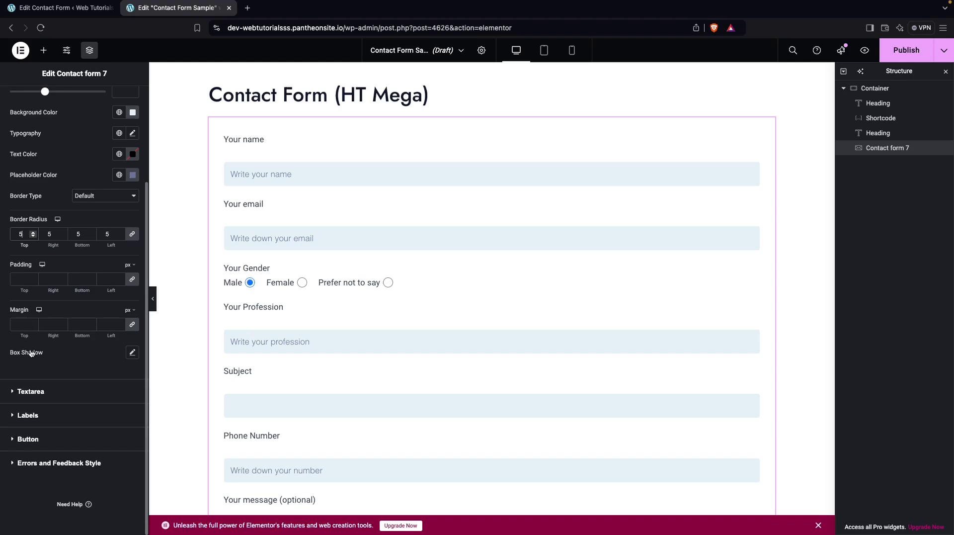
Step: Check the textarea against the other fields and copy the input fields' background color code #E5F0F8
{"action": "left_click", "coordinate": [19, 391]}
{"action": "scroll", "coordinate": [225, 377], "scroll_direction": "down", "scroll_amount": 7}
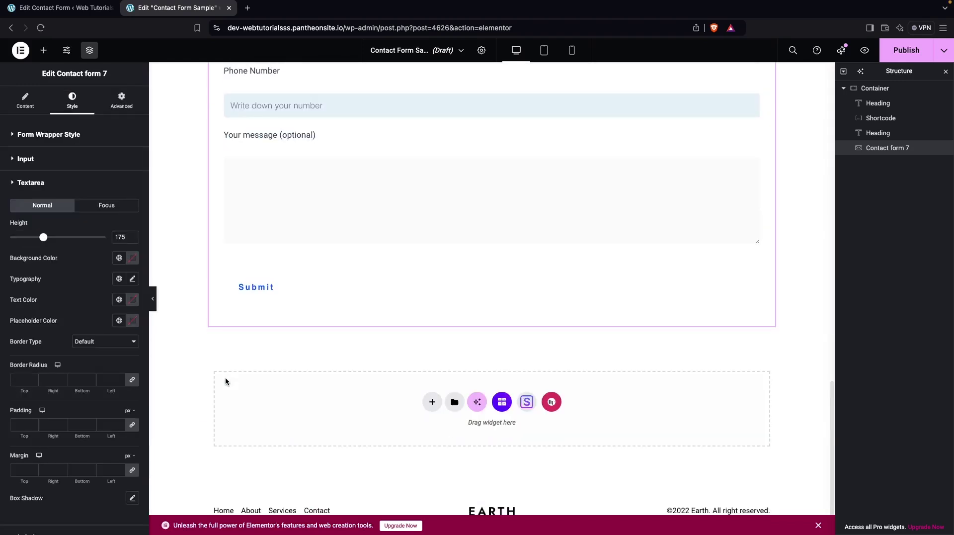
{"action": "scroll", "coordinate": [225, 377], "scroll_direction": "up", "scroll_amount": 10}
{"action": "scroll", "coordinate": [245, 319], "scroll_direction": "down", "scroll_amount": 5}
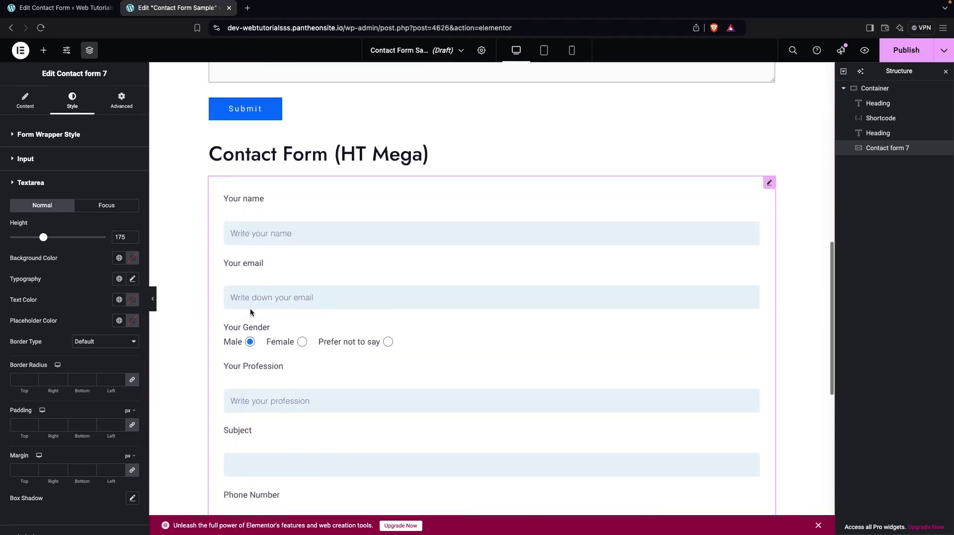
{"action": "left_click", "coordinate": [13, 160]}
{"action": "left_click", "coordinate": [132, 234]}
{"action": "key", "text": "ctrl+c"}
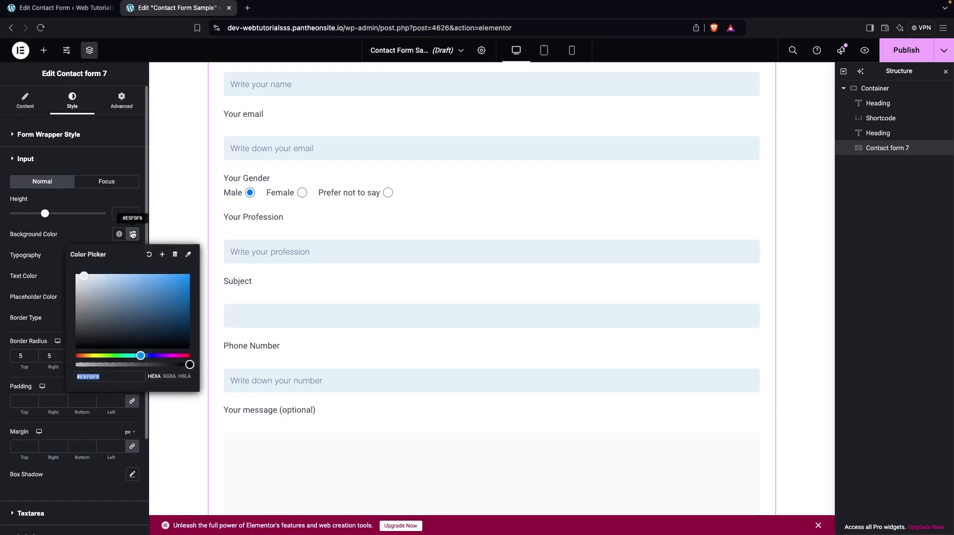
{"action": "left_click", "coordinate": [55, 343]}
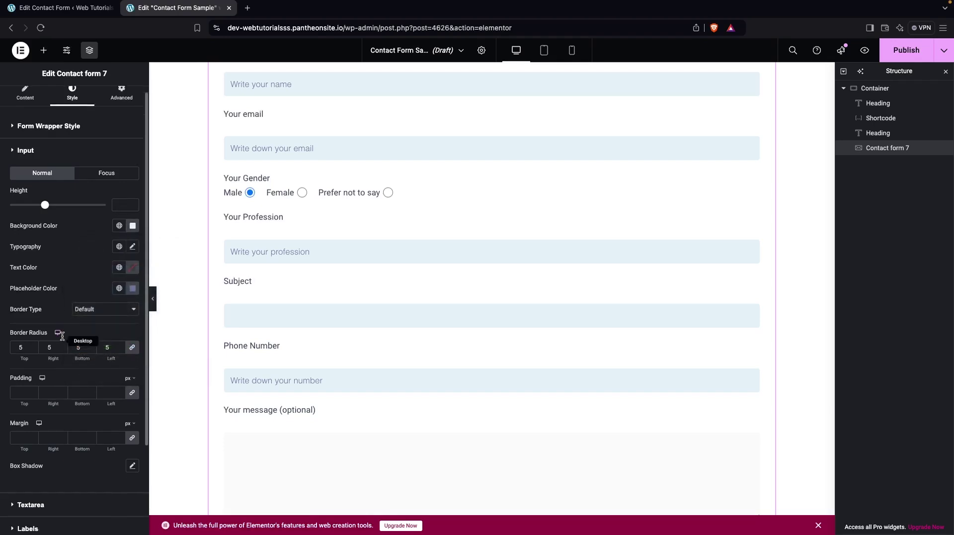
Step: Apply the copied color #E5F0F8 as the background color of the form's textarea
{"action": "scroll", "coordinate": [60, 338], "scroll_direction": "down", "scroll_amount": 3}
{"action": "left_click", "coordinate": [35, 393]}
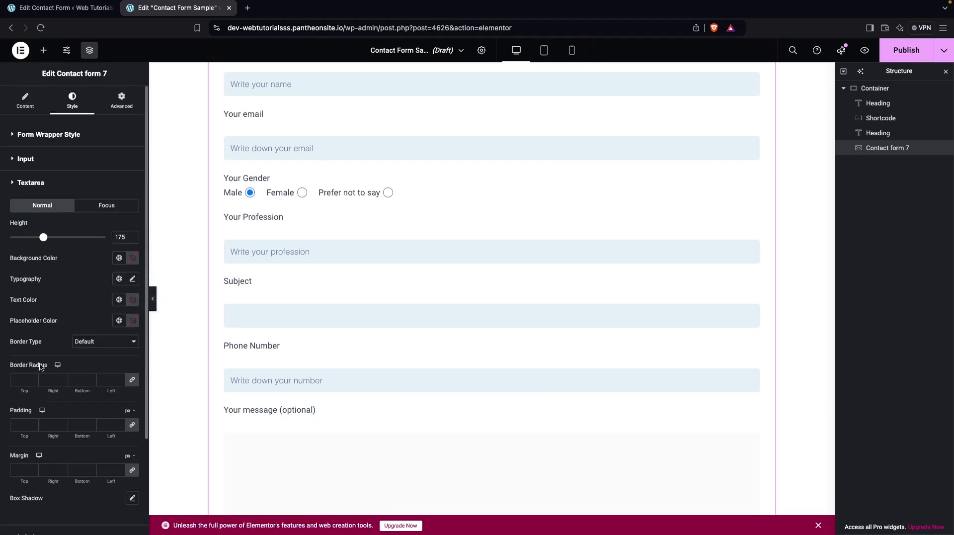
{"action": "left_click", "coordinate": [133, 260]}
{"action": "key", "text": "ctrl+v"}
{"action": "left_click", "coordinate": [82, 255]}
{"action": "scroll", "coordinate": [65, 293], "scroll_direction": "down", "scroll_amount": 2}
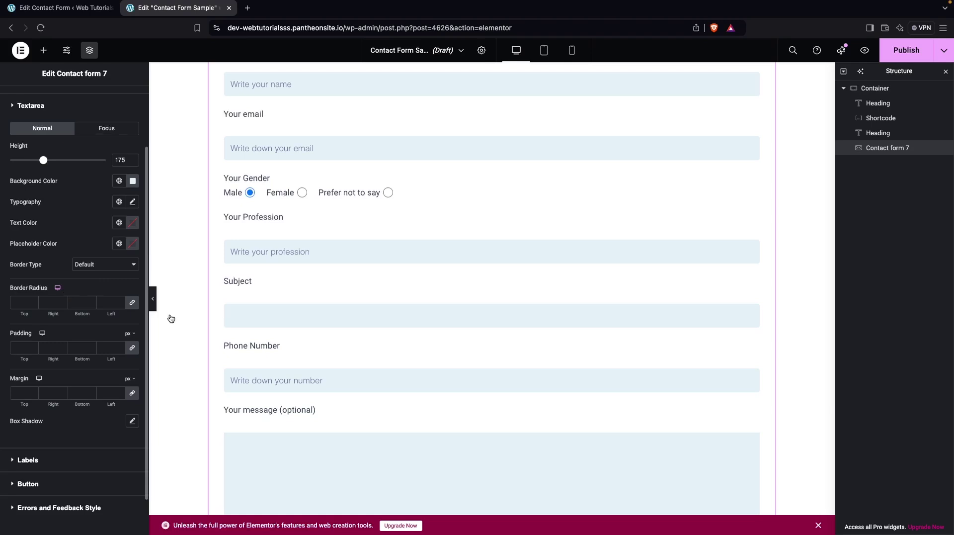
Step: Set the textarea's border radius to 5 on all sides
{"action": "scroll", "coordinate": [268, 356], "scroll_direction": "down", "scroll_amount": 2}
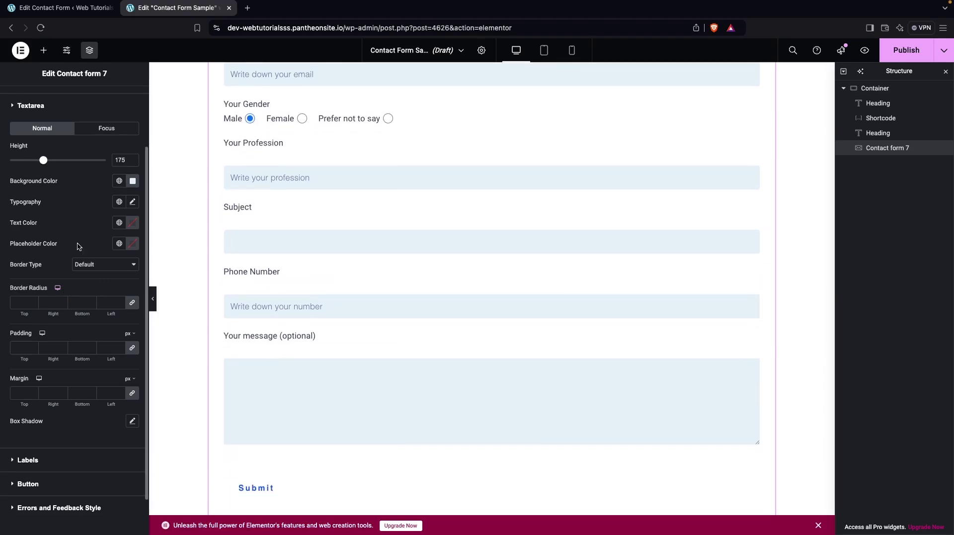
{"action": "left_click", "coordinate": [20, 299]}
{"action": "type", "text": "5"}
{"action": "scroll", "coordinate": [67, 313], "scroll_direction": "down", "scroll_amount": 2}
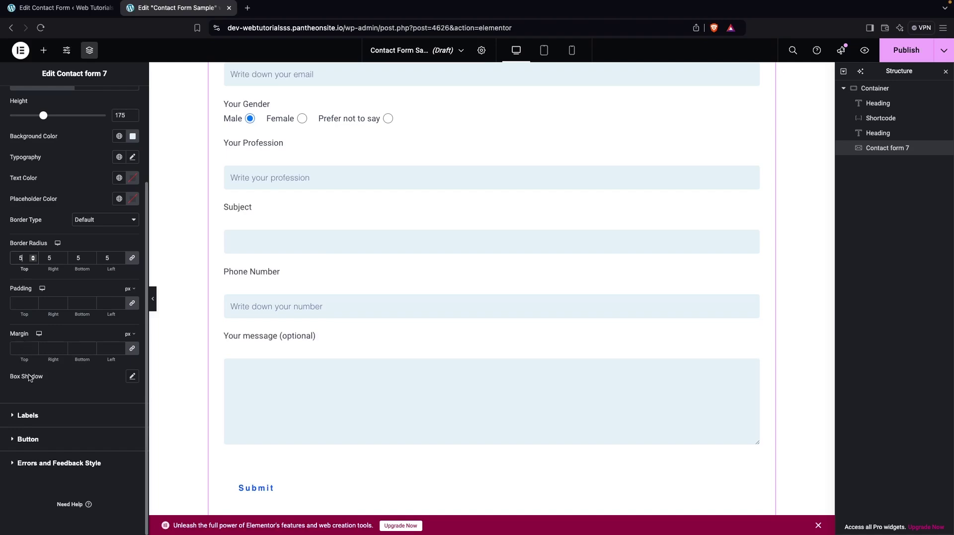
Step: Try the 100 (Thin) font weight on the form labels and settle on 300 (Light)
{"action": "left_click", "coordinate": [26, 415]}
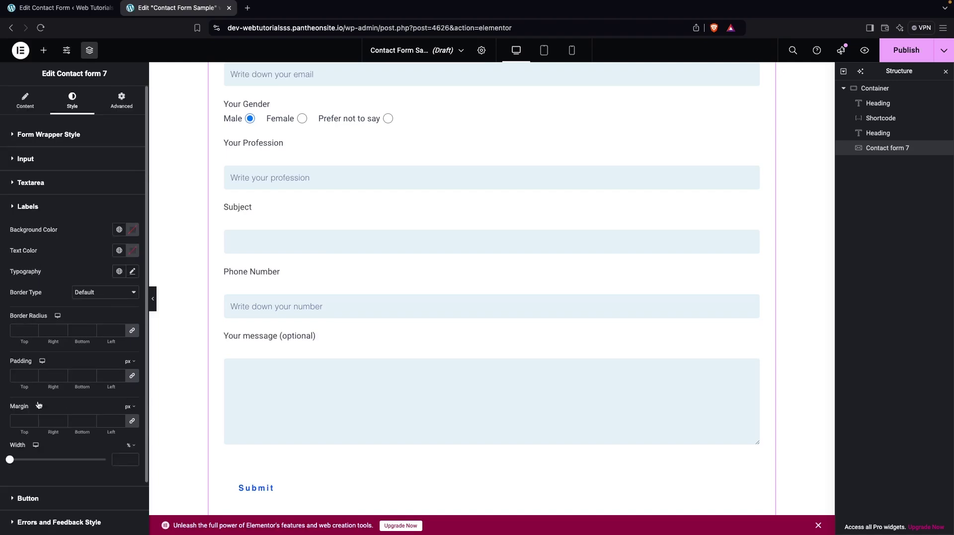
{"action": "scroll", "coordinate": [63, 343], "scroll_direction": "down", "scroll_amount": 1}
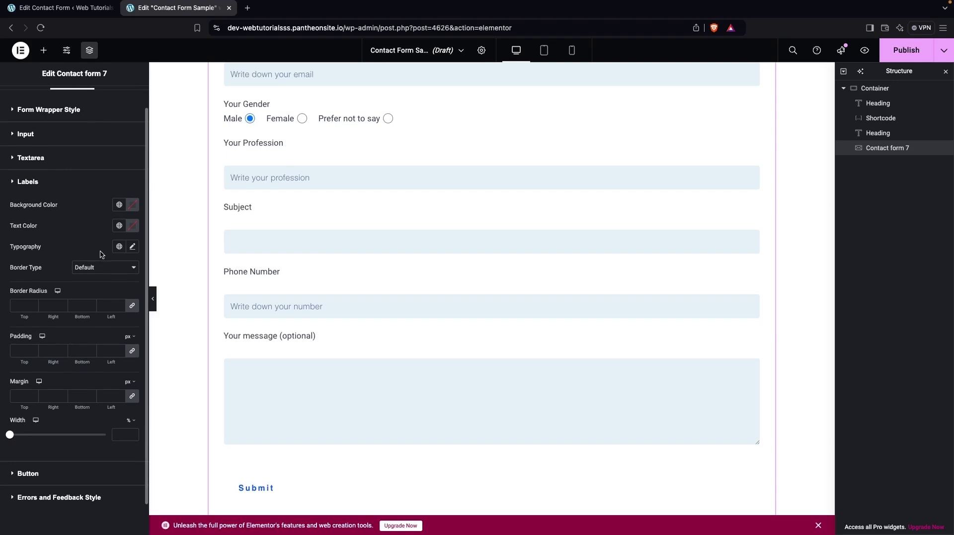
{"action": "left_click", "coordinate": [134, 246]}
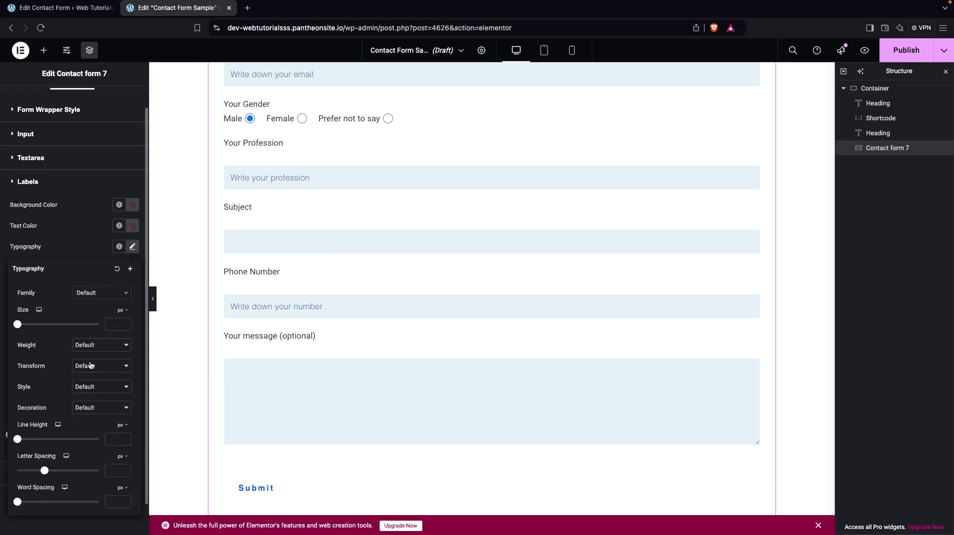
{"action": "left_click", "coordinate": [99, 344]}
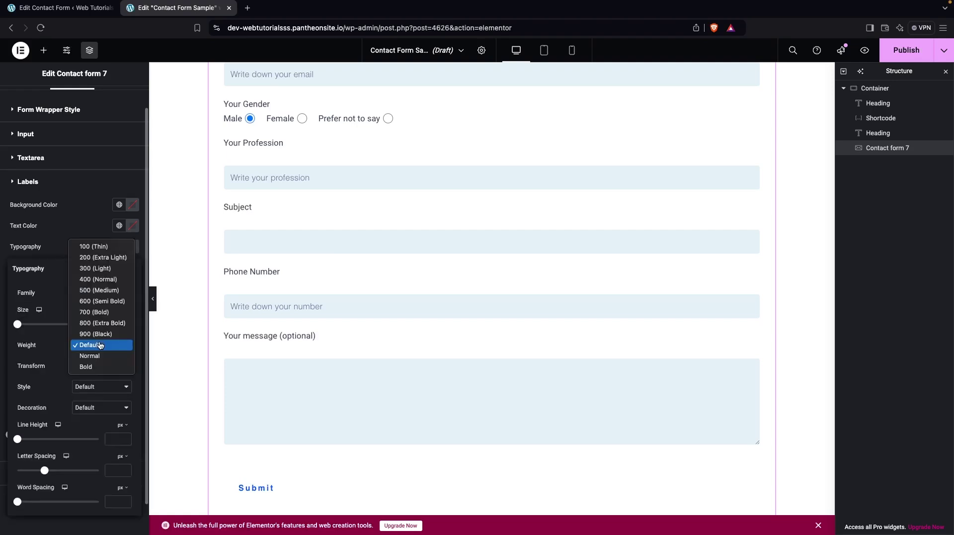
{"action": "left_click", "coordinate": [99, 247]}
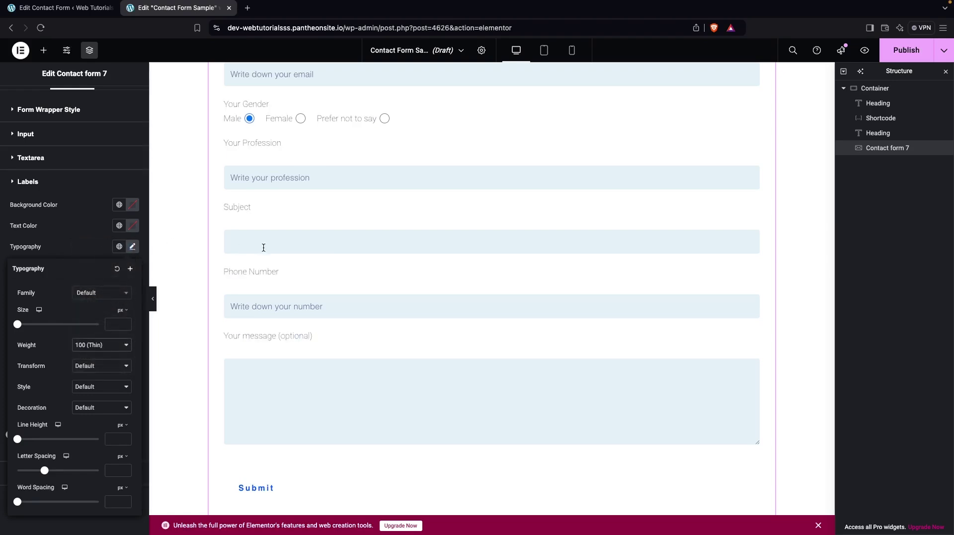
{"action": "left_click", "coordinate": [101, 346]}
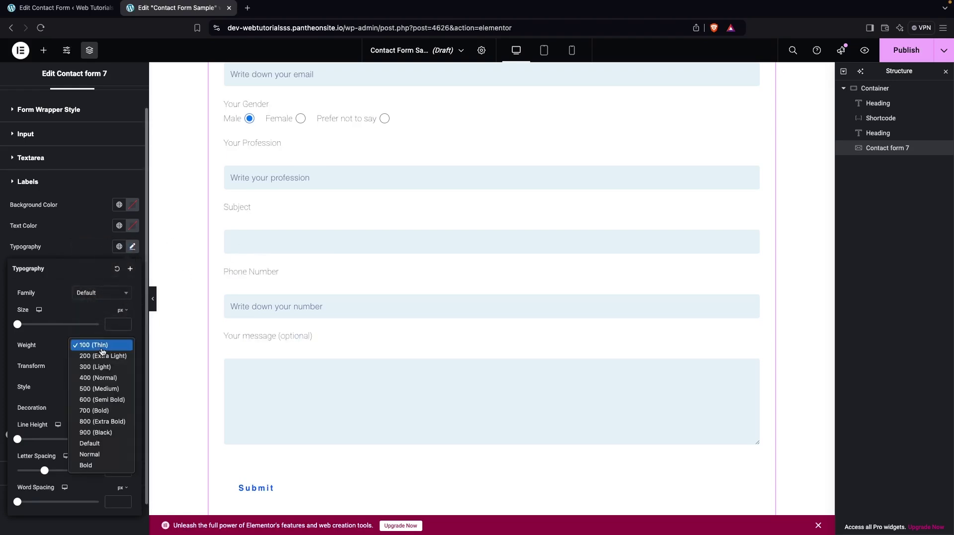
{"action": "left_click", "coordinate": [102, 358]}
{"action": "key", "text": "Down"}
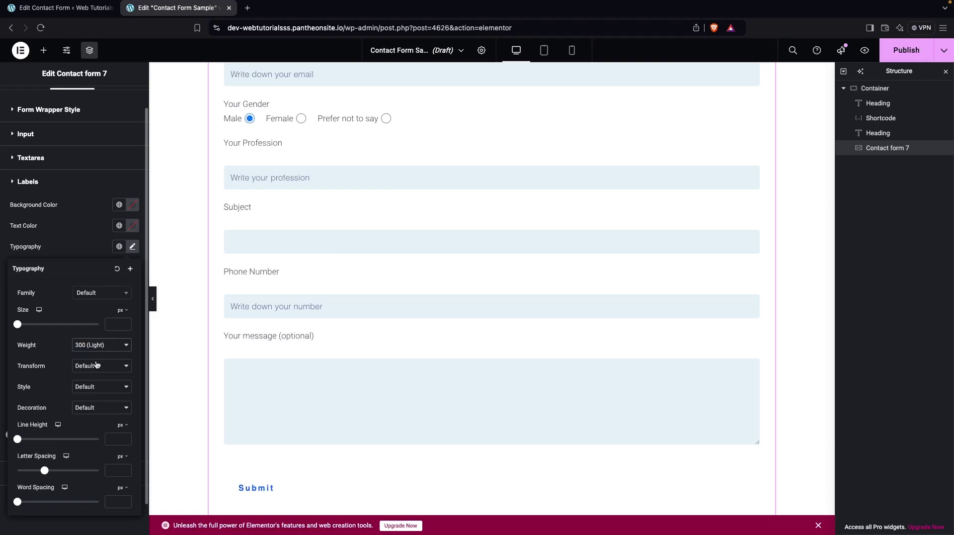
{"action": "scroll", "coordinate": [87, 378], "scroll_direction": "down", "scroll_amount": 2}
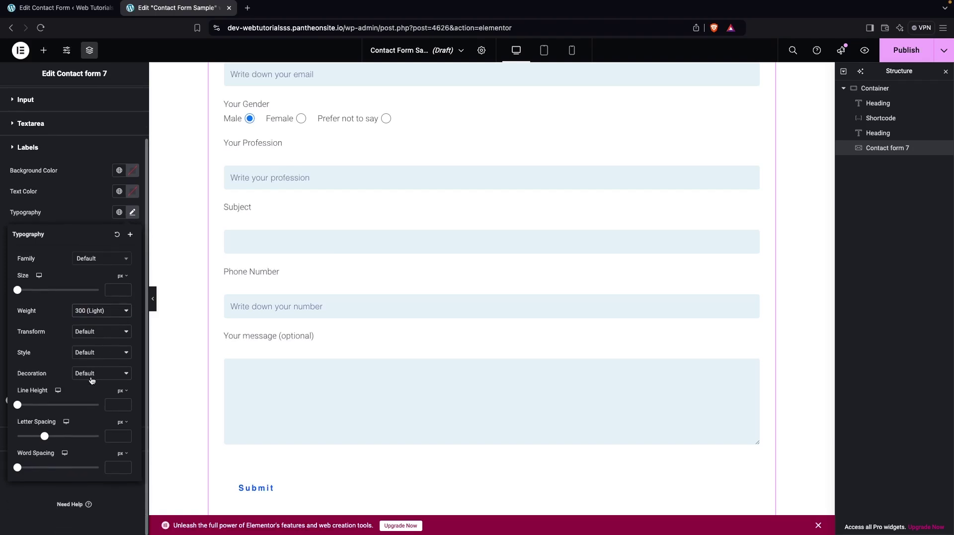
{"action": "left_click", "coordinate": [43, 494]}
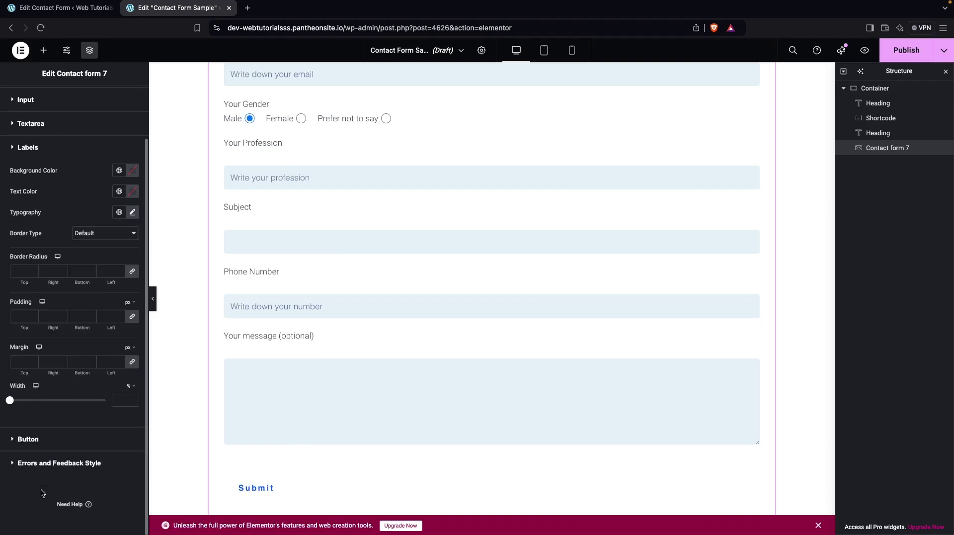
Step: Give the form's Submit button a dark blue background color in its normal state
{"action": "left_click", "coordinate": [21, 440]}
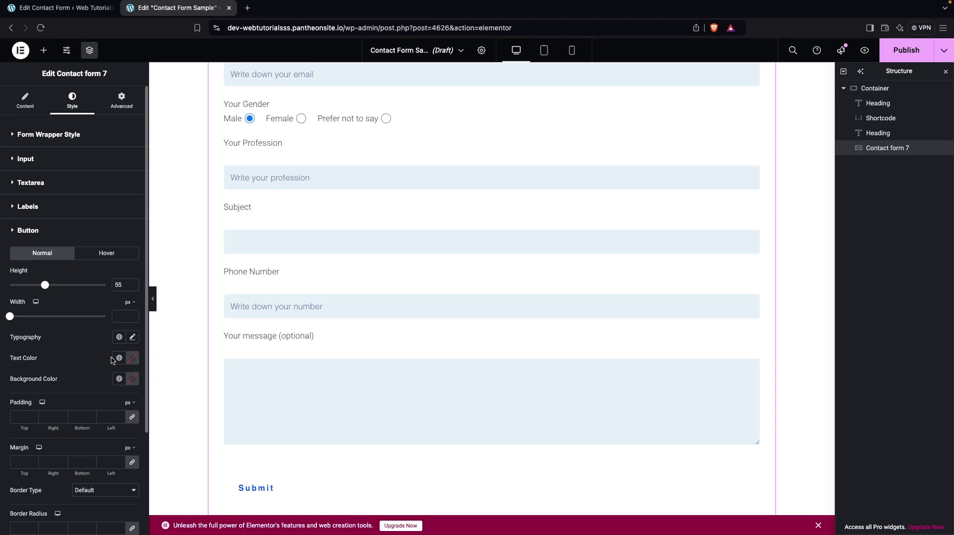
{"action": "scroll", "coordinate": [295, 317], "scroll_direction": "down", "scroll_amount": 3}
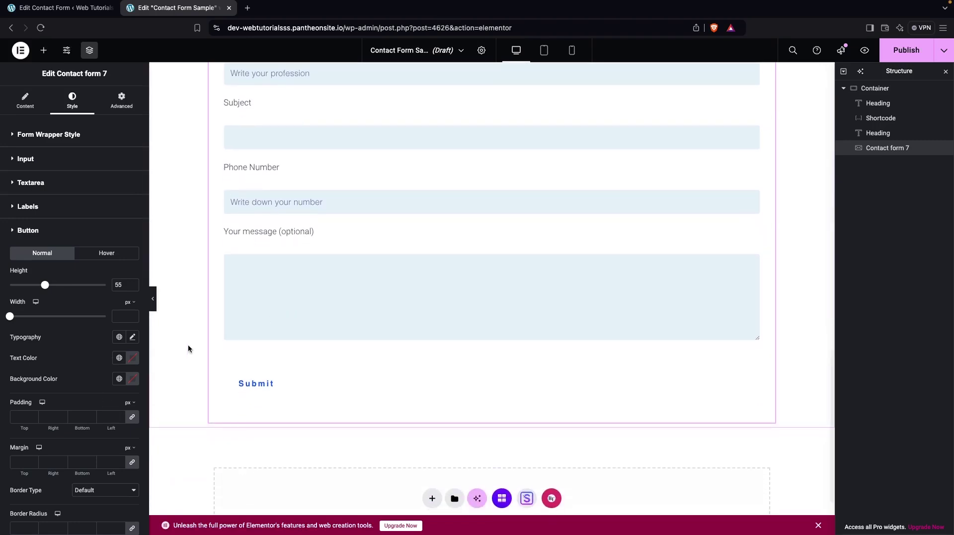
{"action": "scroll", "coordinate": [91, 373], "scroll_direction": "down", "scroll_amount": 2}
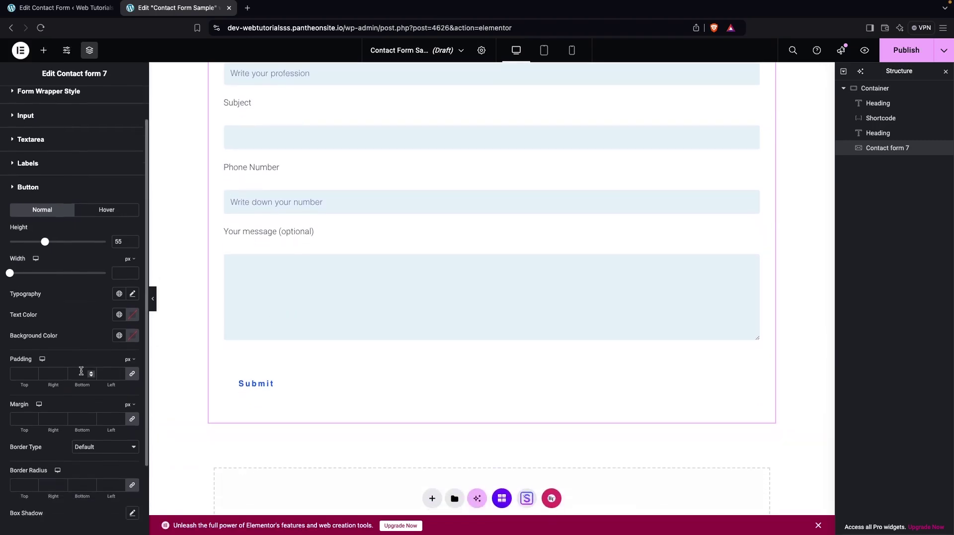
{"action": "left_click", "coordinate": [132, 329]}
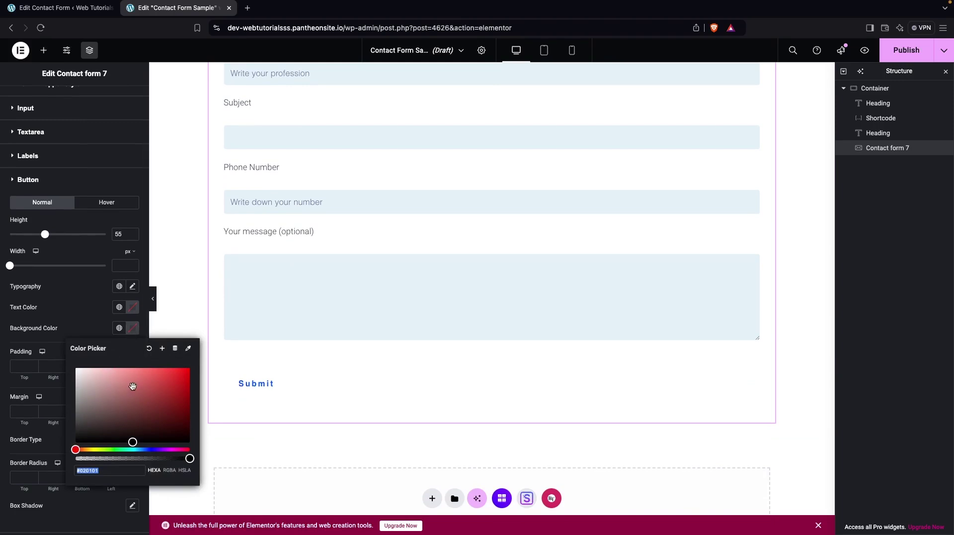
{"action": "left_click", "coordinate": [149, 449]}
{"action": "left_click", "coordinate": [189, 393]}
{"action": "left_click", "coordinate": [152, 450]}
{"action": "left_click_drag", "start_coordinate": [150, 450], "coordinate": [146, 450]}
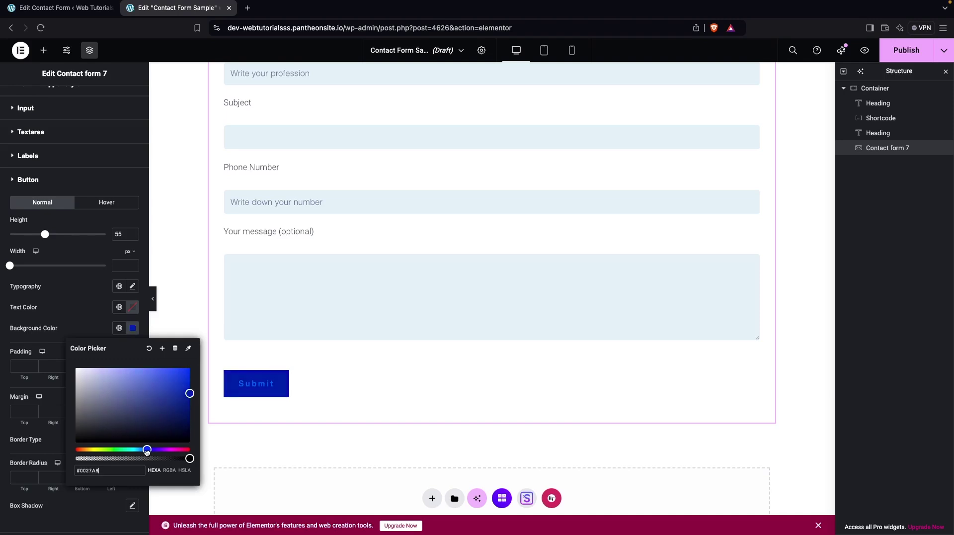
{"action": "mouse_move", "coordinate": [189, 394]}
{"action": "left_mouse_down"}
{"action": "mouse_move", "coordinate": [170, 405]}
{"action": "mouse_move", "coordinate": [187, 370]}
{"action": "mouse_move", "coordinate": [162, 369]}
{"action": "mouse_move", "coordinate": [190, 367]}
{"action": "mouse_move", "coordinate": [195, 396]}
{"action": "left_mouse_up"}
{"action": "left_click", "coordinate": [69, 327]}
Step: Copy the input fields' background color #E5F0F8 and apply it as the Submit button's text color
{"action": "scroll", "coordinate": [93, 298], "scroll_direction": "up", "scroll_amount": 2}
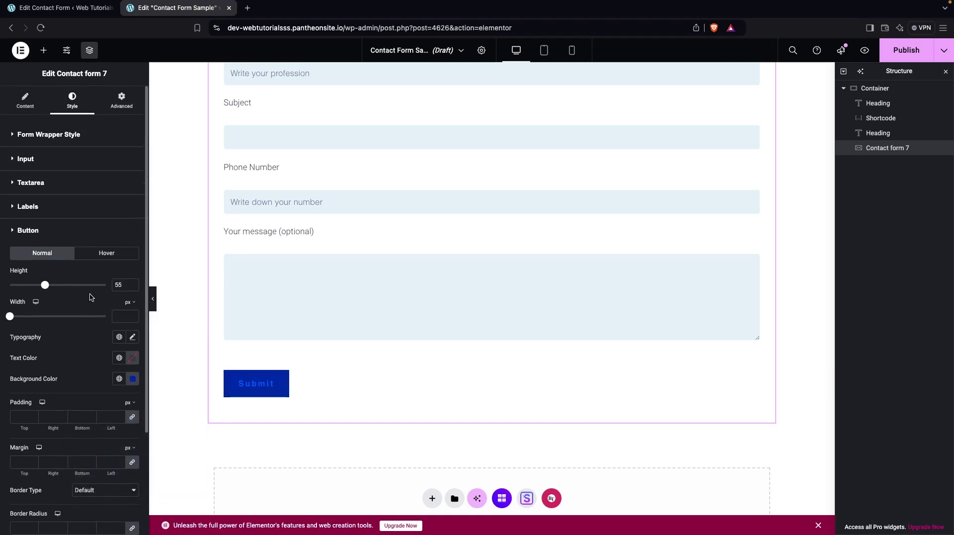
{"action": "left_click", "coordinate": [12, 161]}
{"action": "left_click", "coordinate": [132, 234]}
{"action": "key", "text": "ctrl+c"}
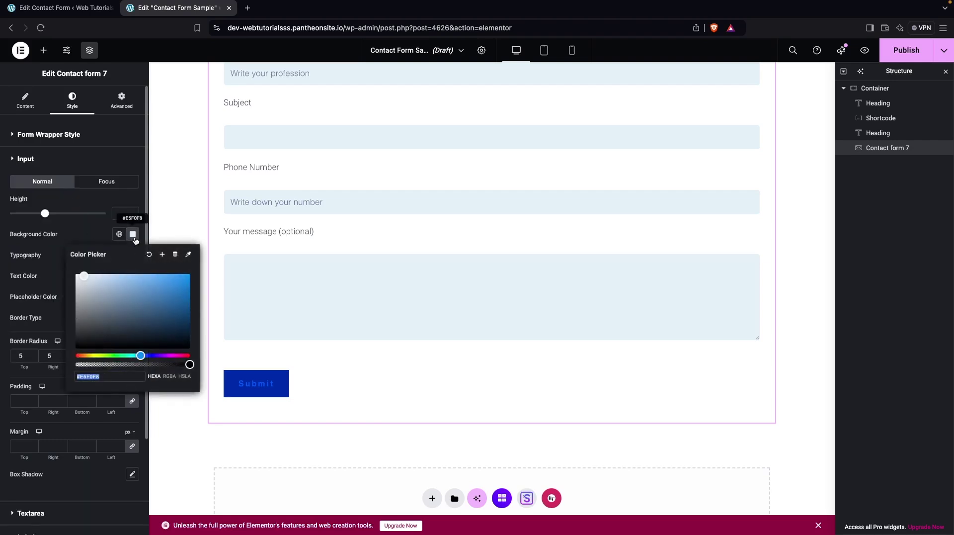
{"action": "left_click", "coordinate": [87, 495]}
{"action": "scroll", "coordinate": [87, 496], "scroll_direction": "down", "scroll_amount": 3}
{"action": "left_click", "coordinate": [12, 441]}
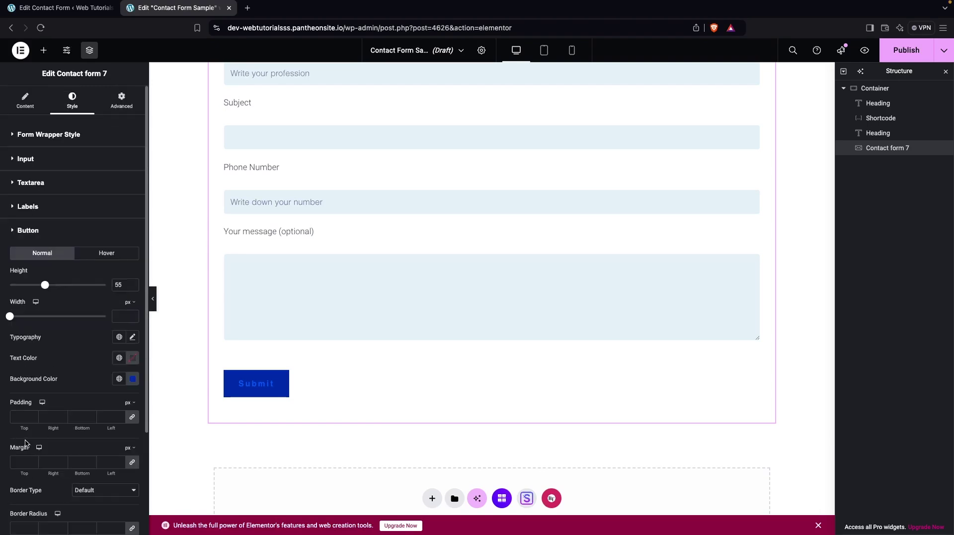
{"action": "left_click", "coordinate": [133, 358]}
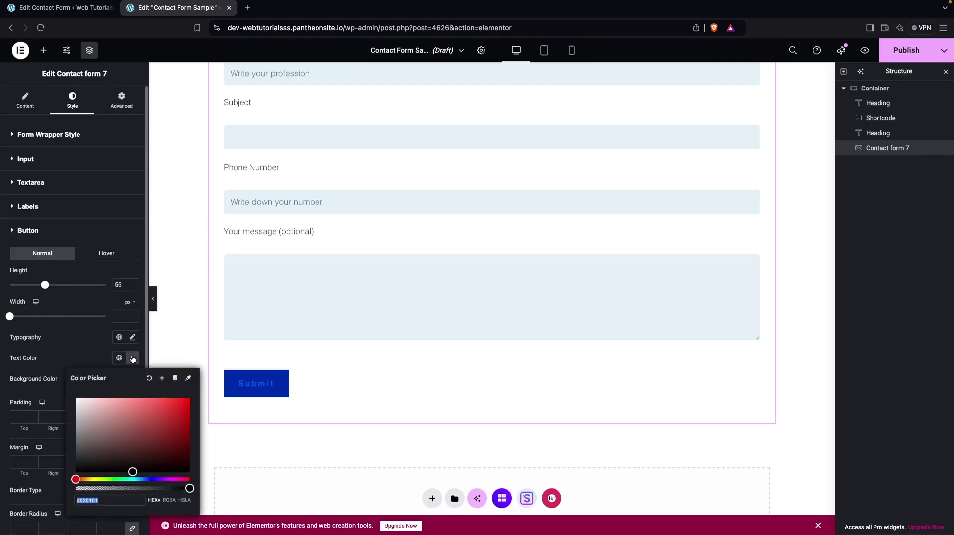
{"action": "key", "text": "ctrl+v"}
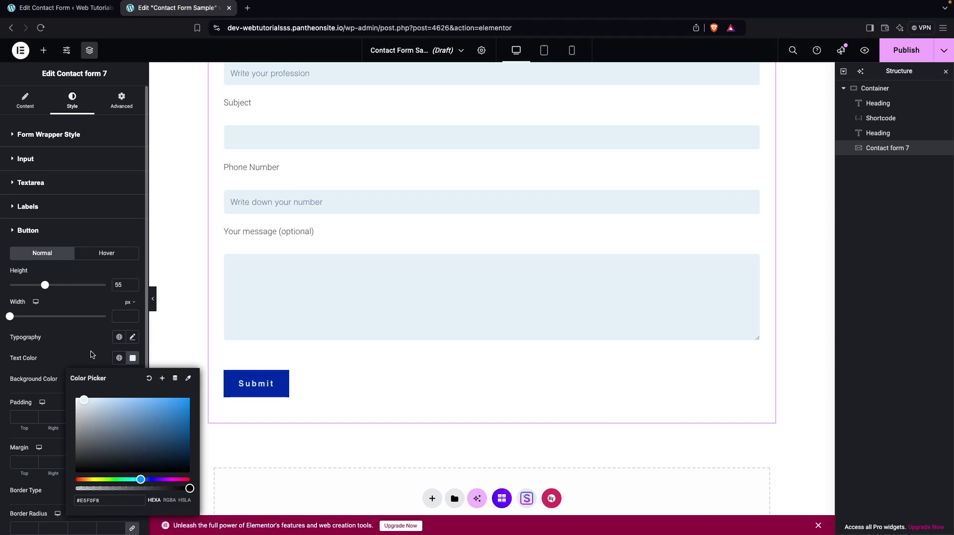
{"action": "left_click", "coordinate": [91, 354]}
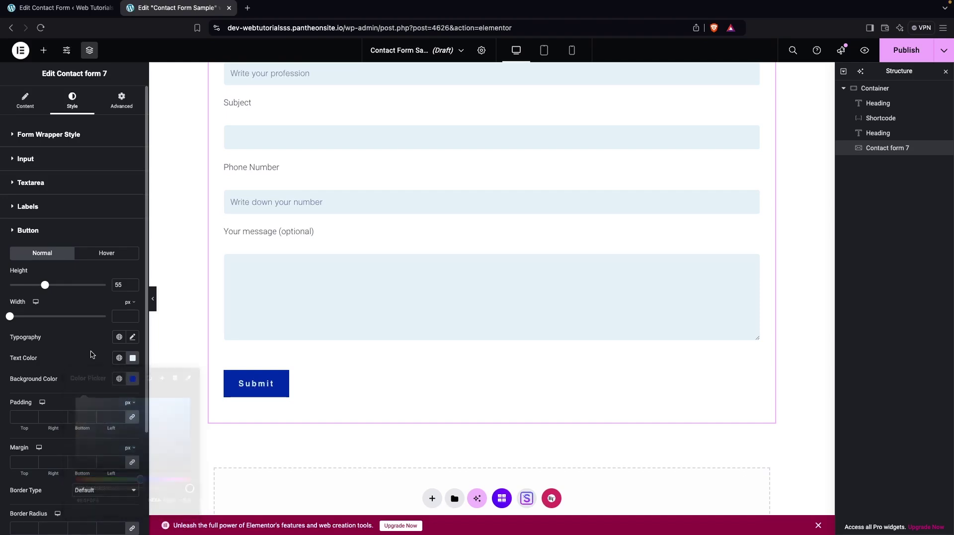
Step: Set the Submit button's border radius to 5 on all sides
{"action": "scroll", "coordinate": [94, 373], "scroll_direction": "down", "scroll_amount": 2}
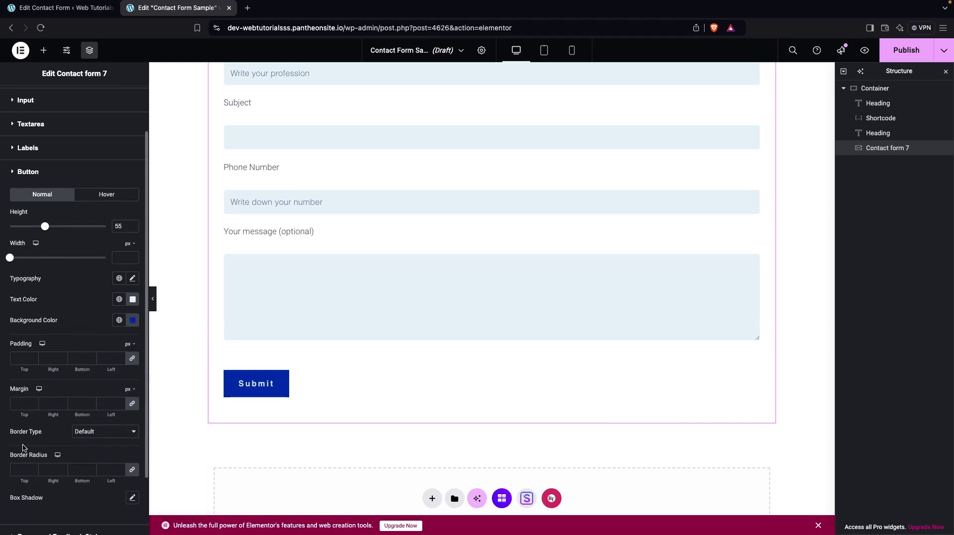
{"action": "left_click", "coordinate": [24, 469]}
{"action": "type", "text": "5"}
{"action": "scroll", "coordinate": [48, 289], "scroll_direction": "down", "scroll_amount": 1}
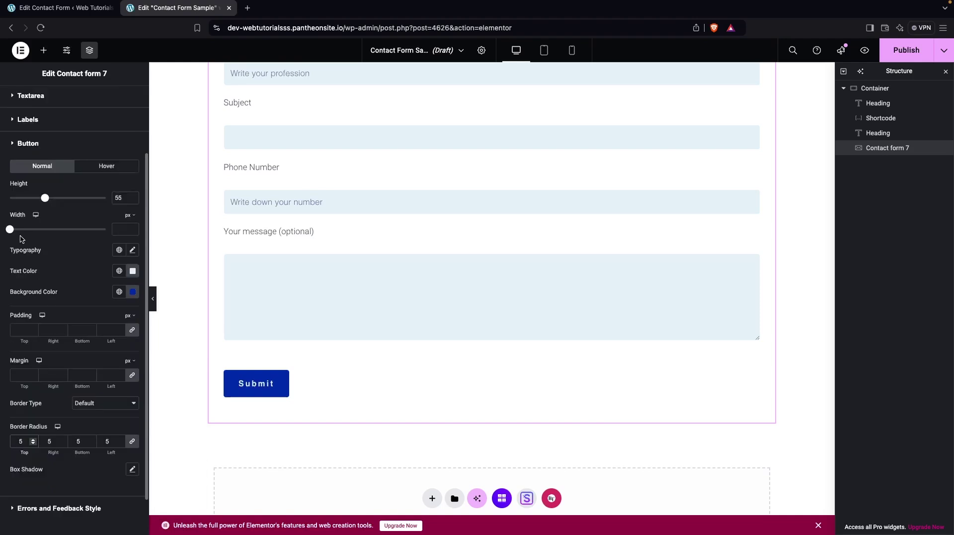
Step: Switch the Submit button's width unit to percent and set the width to 100%
{"action": "left_click_drag", "start_coordinate": [12, 233], "coordinate": [146, 239]}
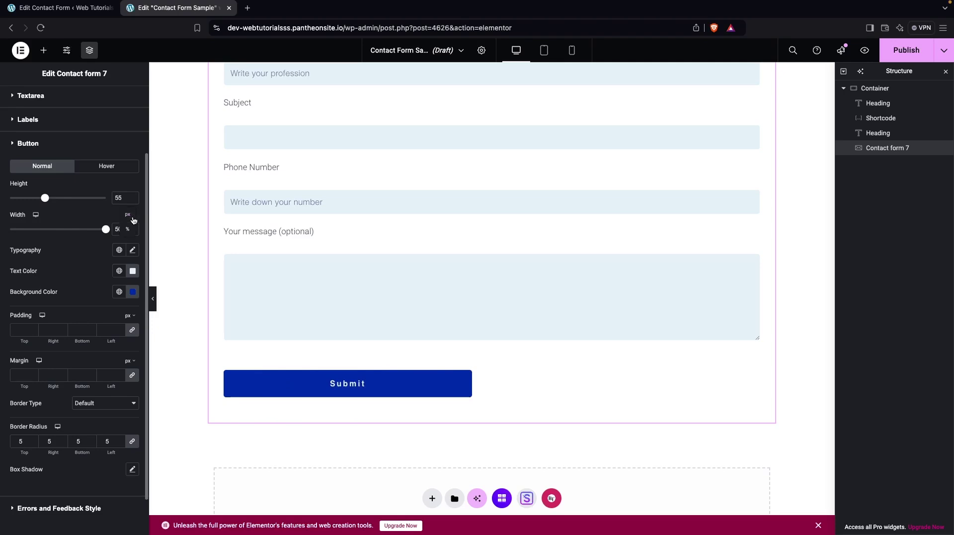
{"action": "left_click", "coordinate": [129, 229]}
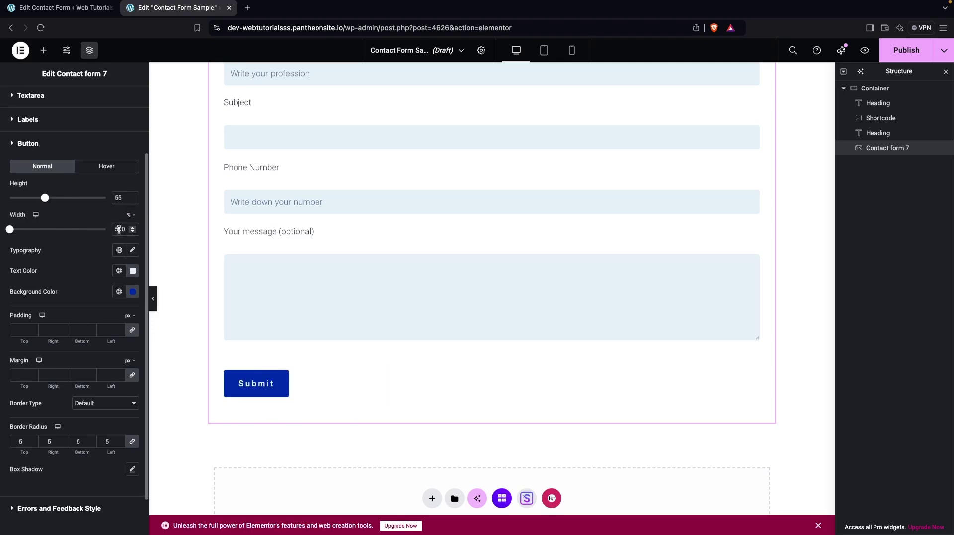
{"action": "double_click", "coordinate": [120, 229]}
{"action": "type", "text": "100"}
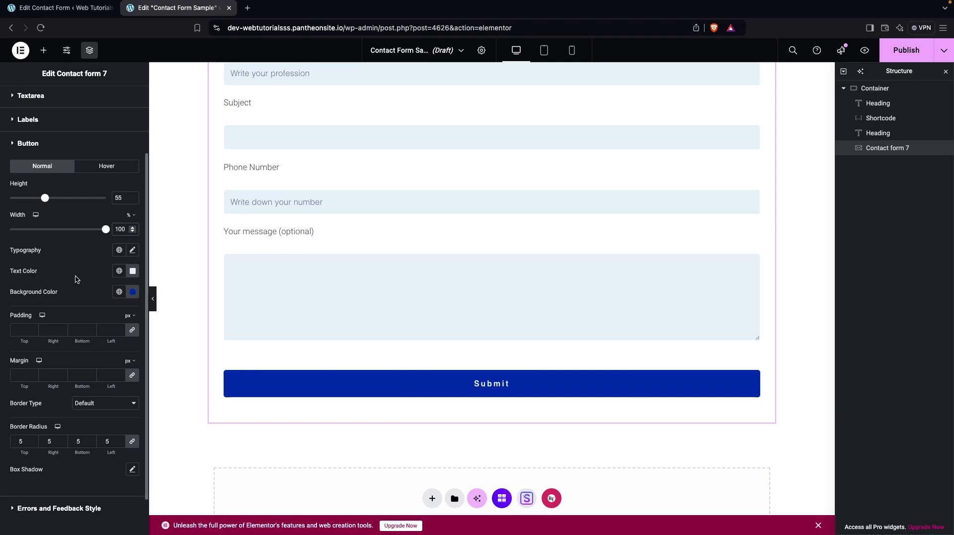
Step: Open the Contact form 7 widget's Errors and Feedback Style settings to examine the available options
{"action": "scroll", "coordinate": [77, 279], "scroll_direction": "down", "scroll_amount": 2}
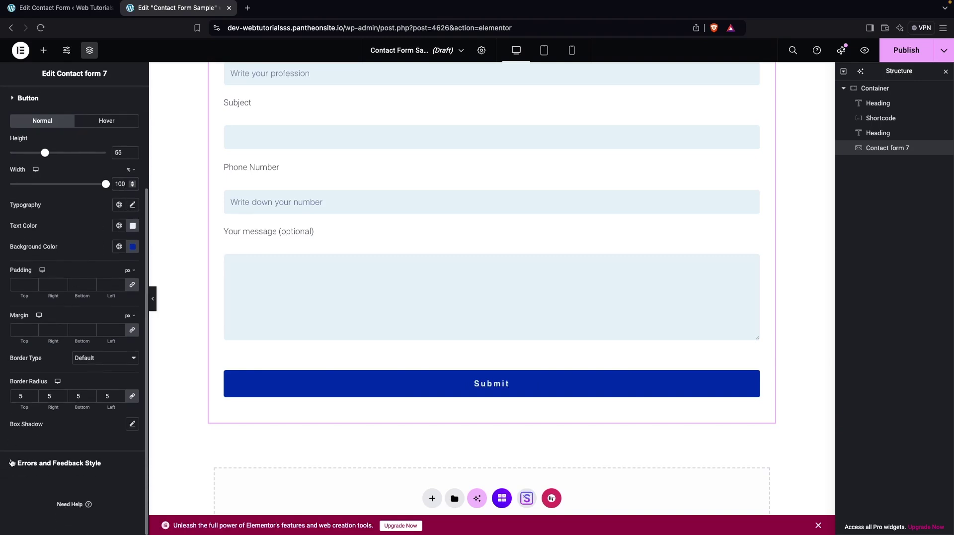
{"action": "left_click", "coordinate": [13, 464]}
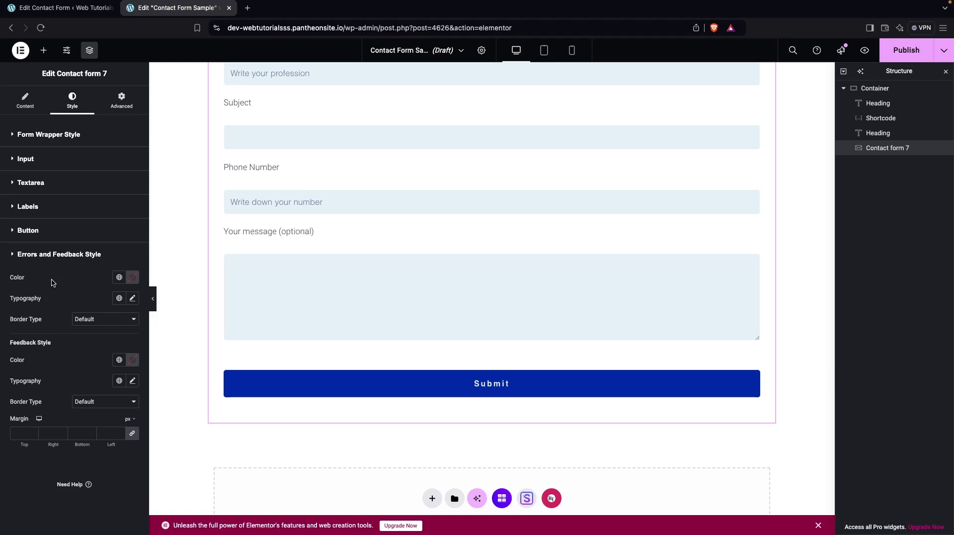
{"action": "scroll", "coordinate": [192, 239], "scroll_direction": "up", "scroll_amount": 1}
Step: Publish the Contact Form Sample page and open the live page to review both contact forms
{"action": "left_click", "coordinate": [907, 56]}
{"action": "left_click", "coordinate": [112, 517]}
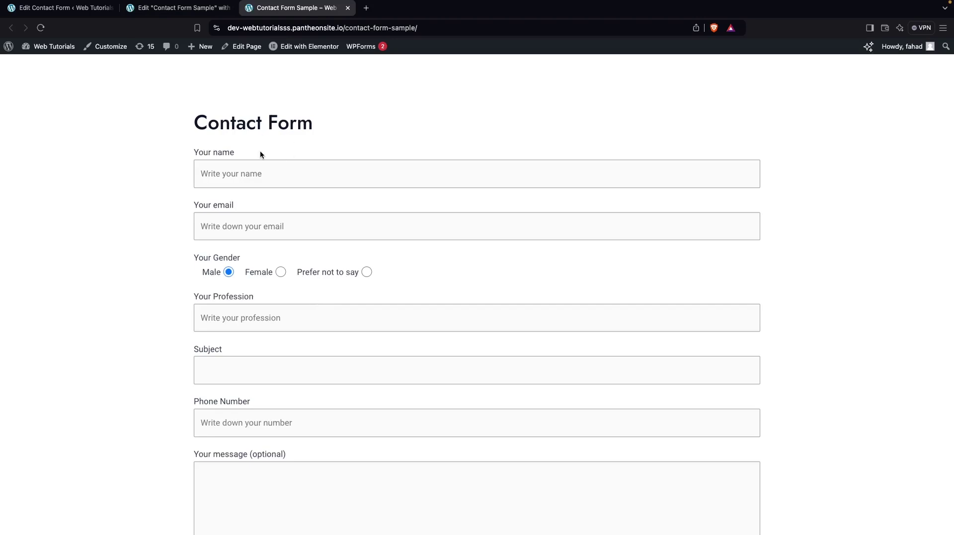
{"action": "scroll", "coordinate": [277, 219], "scroll_direction": "down", "scroll_amount": 8}
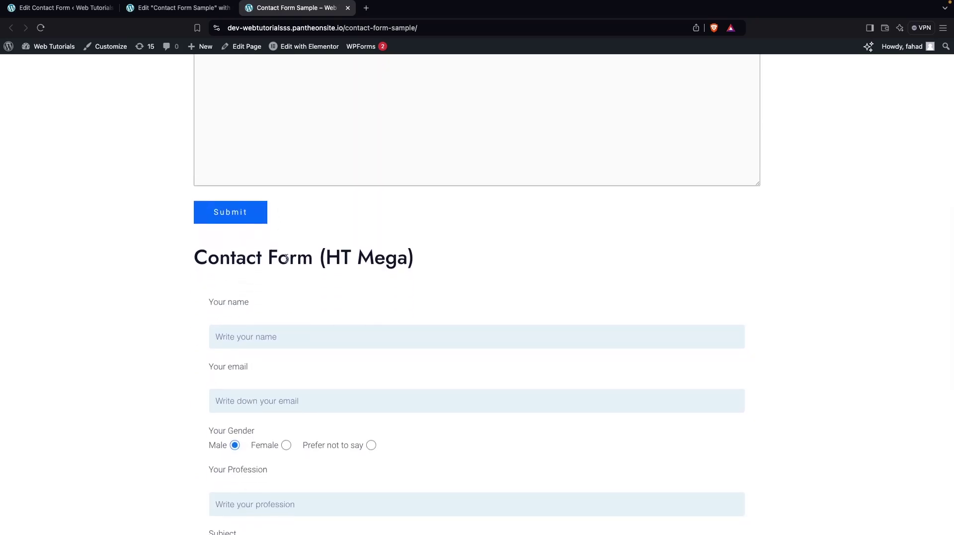
{"action": "scroll", "coordinate": [286, 260], "scroll_direction": "down", "scroll_amount": 5}
{"action": "scroll", "coordinate": [286, 263], "scroll_direction": "up", "scroll_amount": 2}
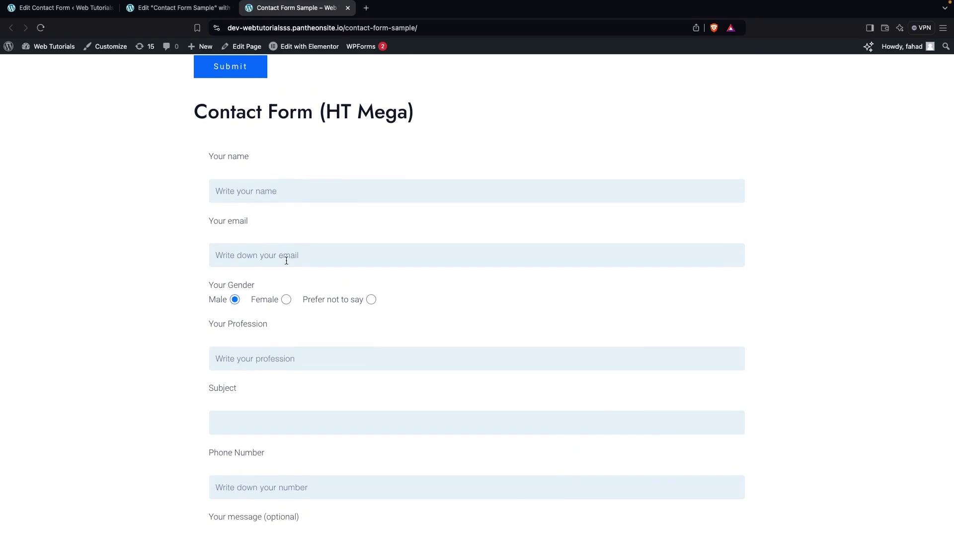
{"action": "scroll", "coordinate": [286, 261], "scroll_direction": "up", "scroll_amount": 1}
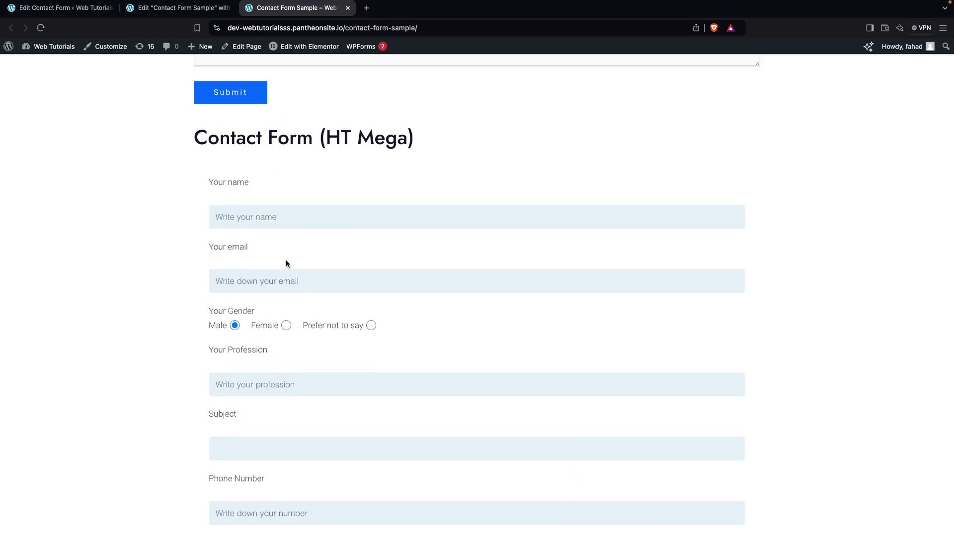